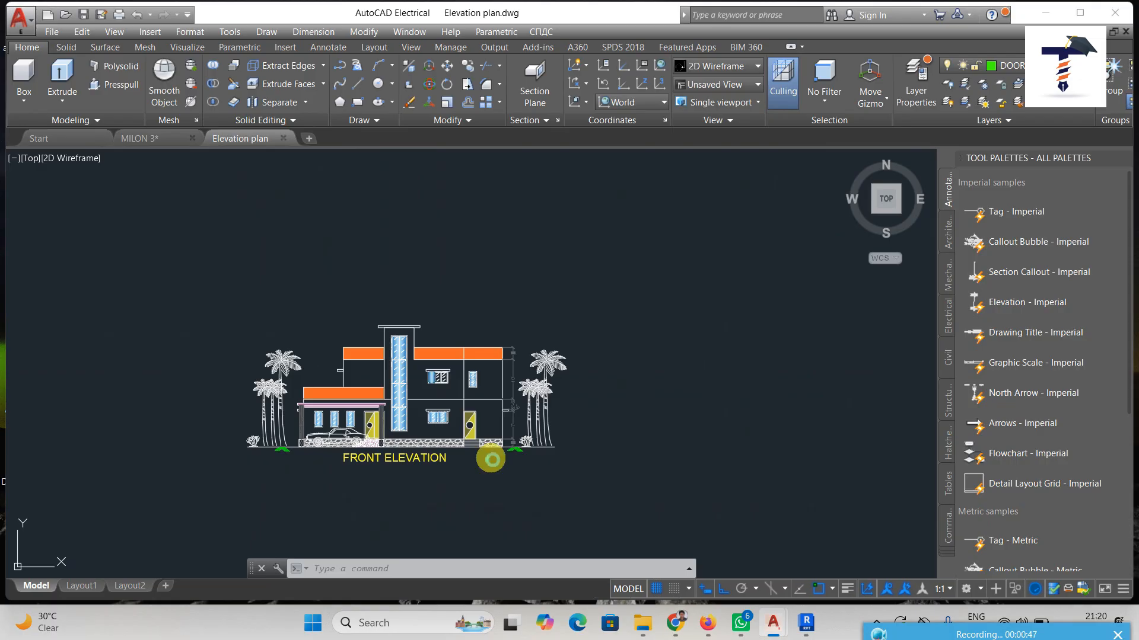
Step: Examine the front elevation and the ground and first floor plans in model space
middle_drag(491, 460, 581, 274)
middle_drag(599, 432, 605, 308)
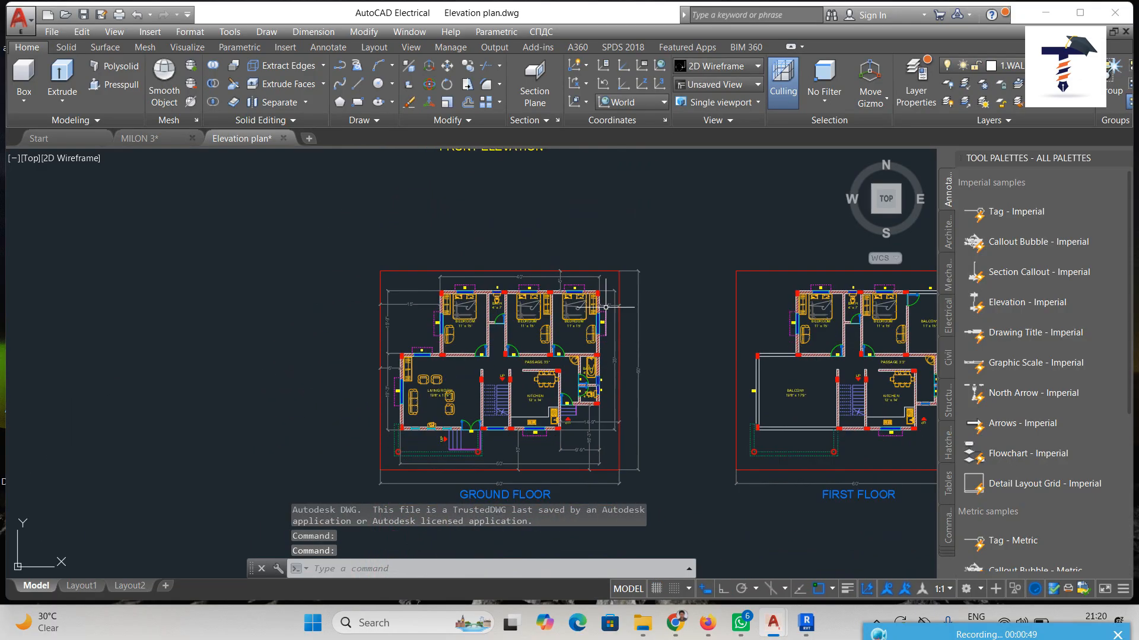
middle_drag(614, 434, 528, 456)
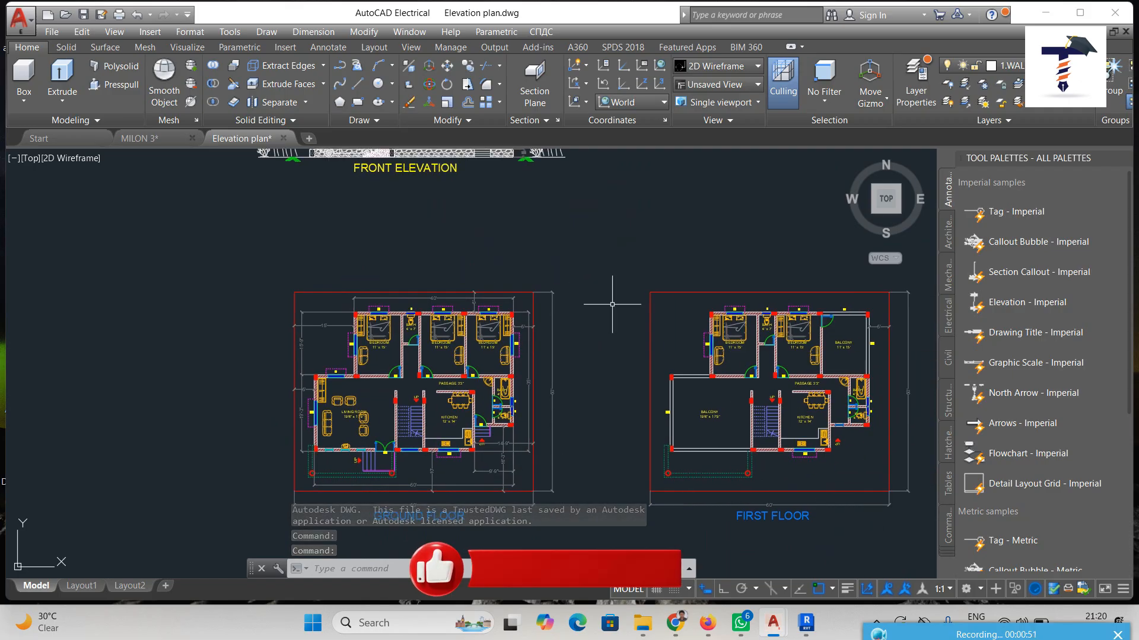
middle_drag(612, 305, 611, 389)
scroll(497, 357, down, 2)
middle_drag(497, 361, 514, 301)
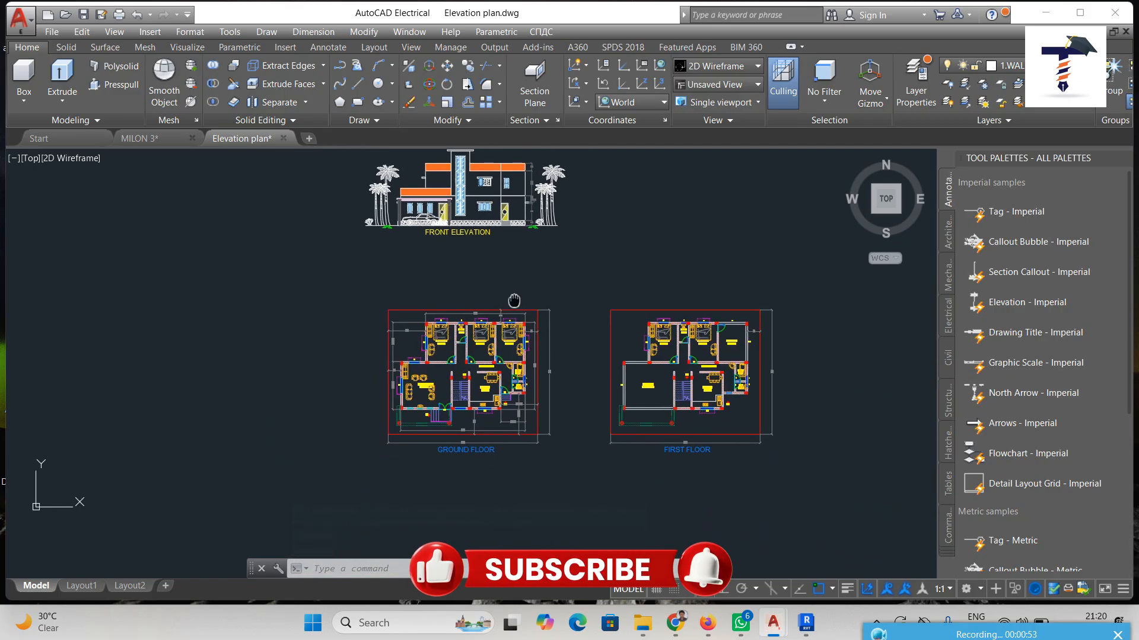
click(1080, 12)
mouse_move(70, 597)
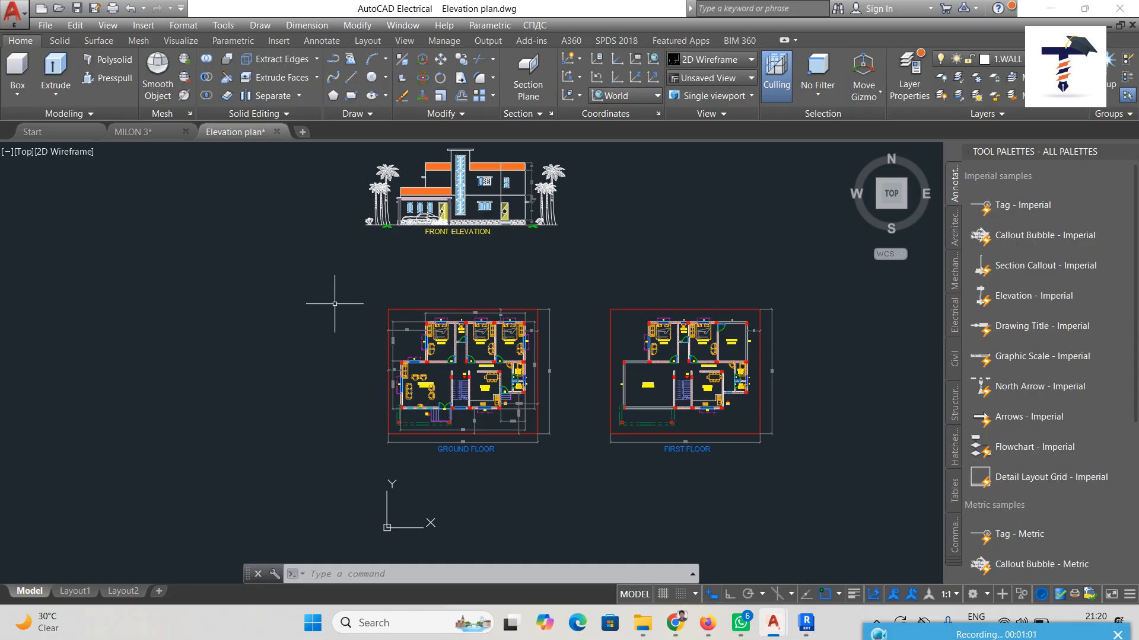
middle_drag(464, 422, 436, 432)
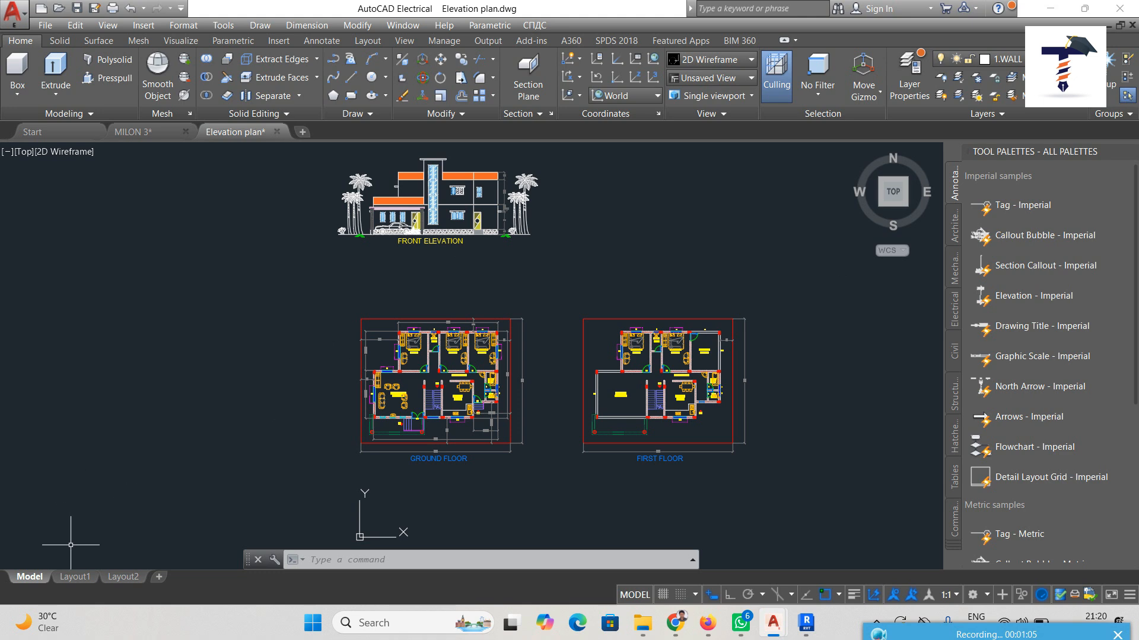
Step: Switch to Layout1, create a new layout and make Layout3 the active layout
click(76, 579)
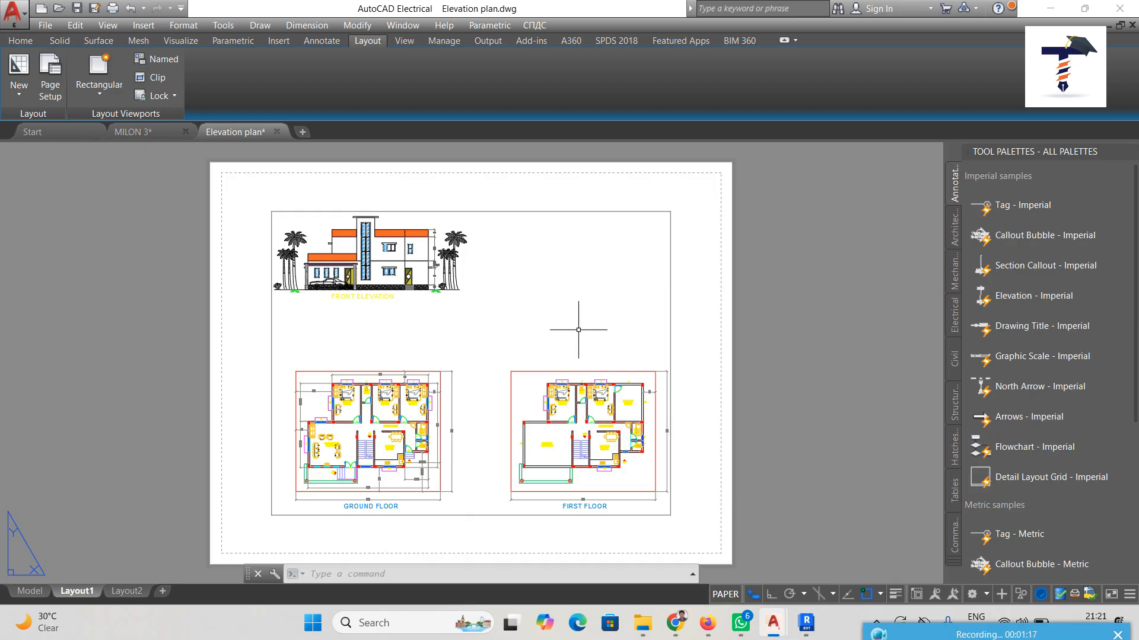
right_click(92, 599)
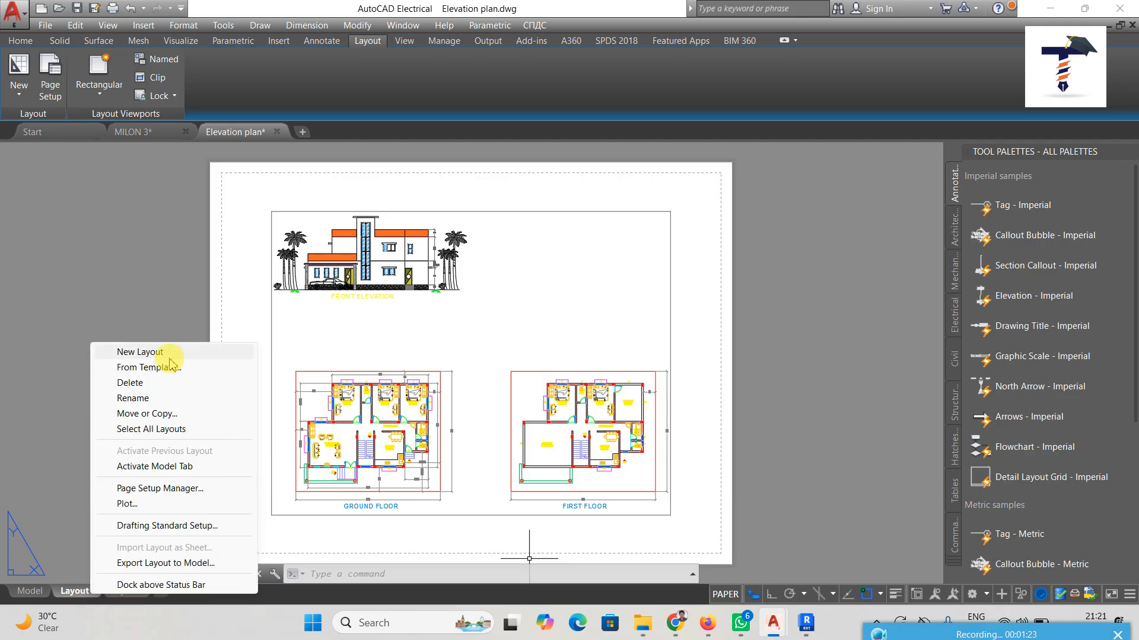
click(141, 353)
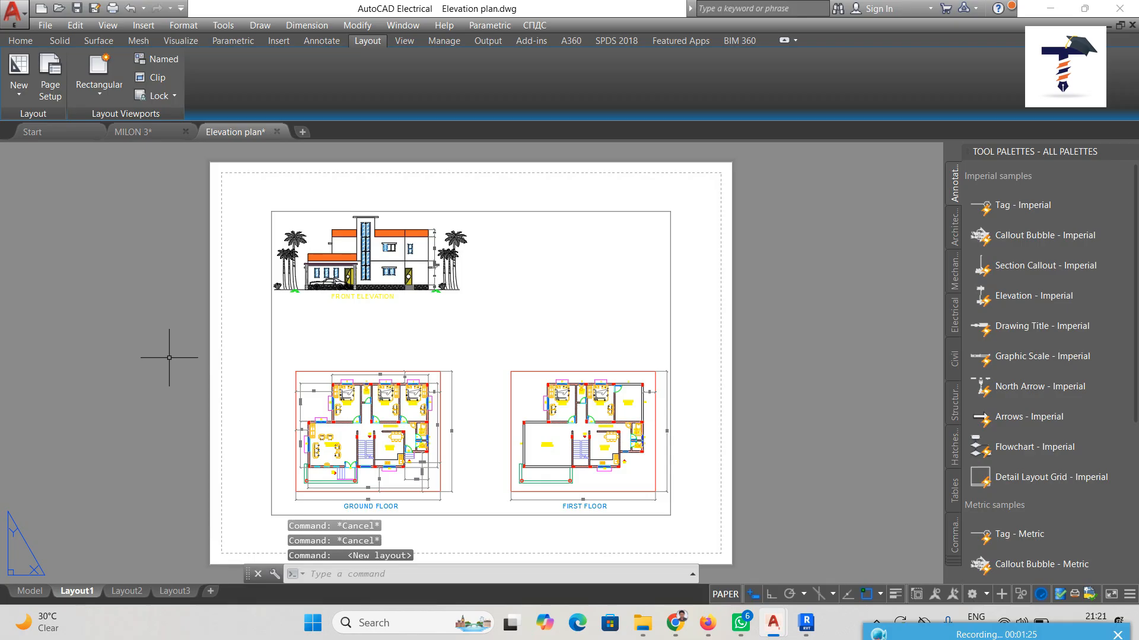
click(172, 591)
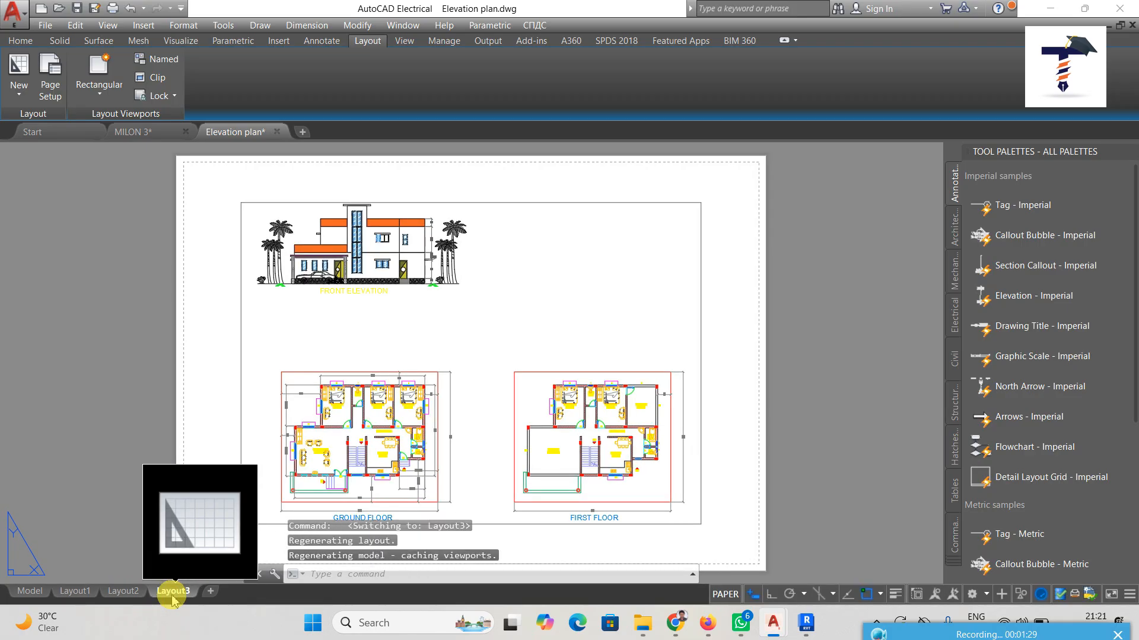
Step: Create a new page setup named A4 for Layout3 in the Page Setup Manager
right_click(172, 593)
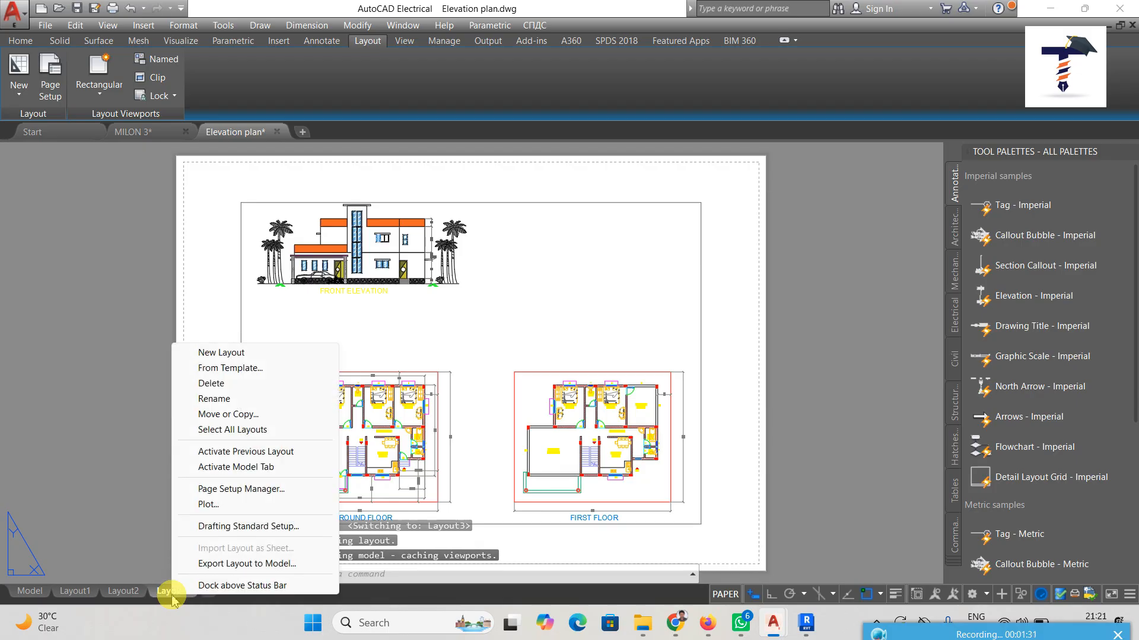
click(226, 490)
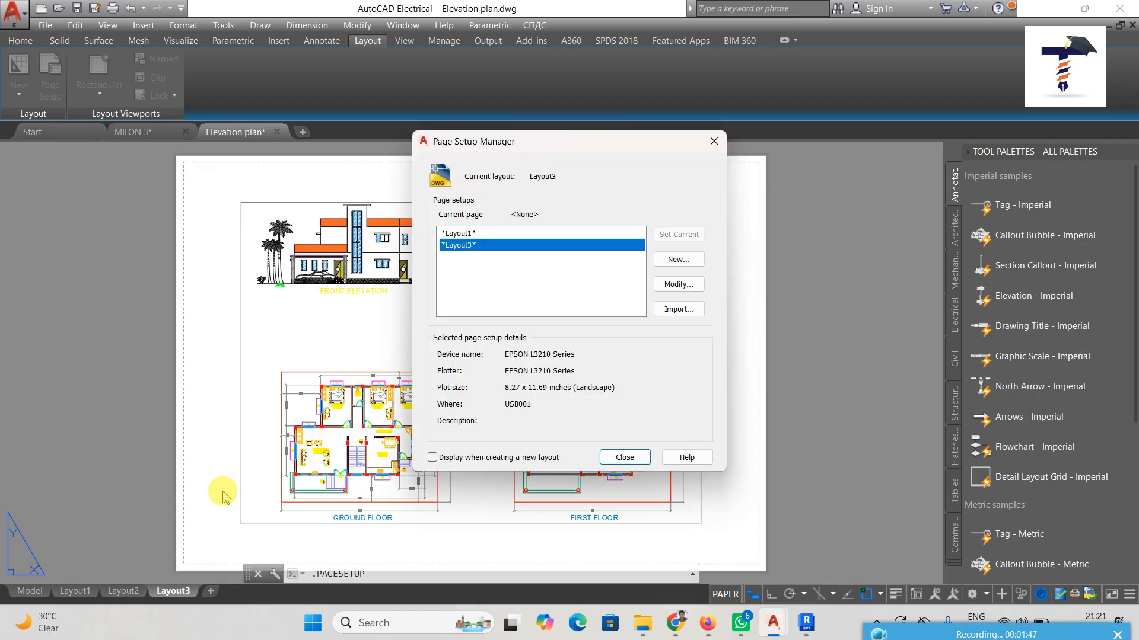
click(677, 261)
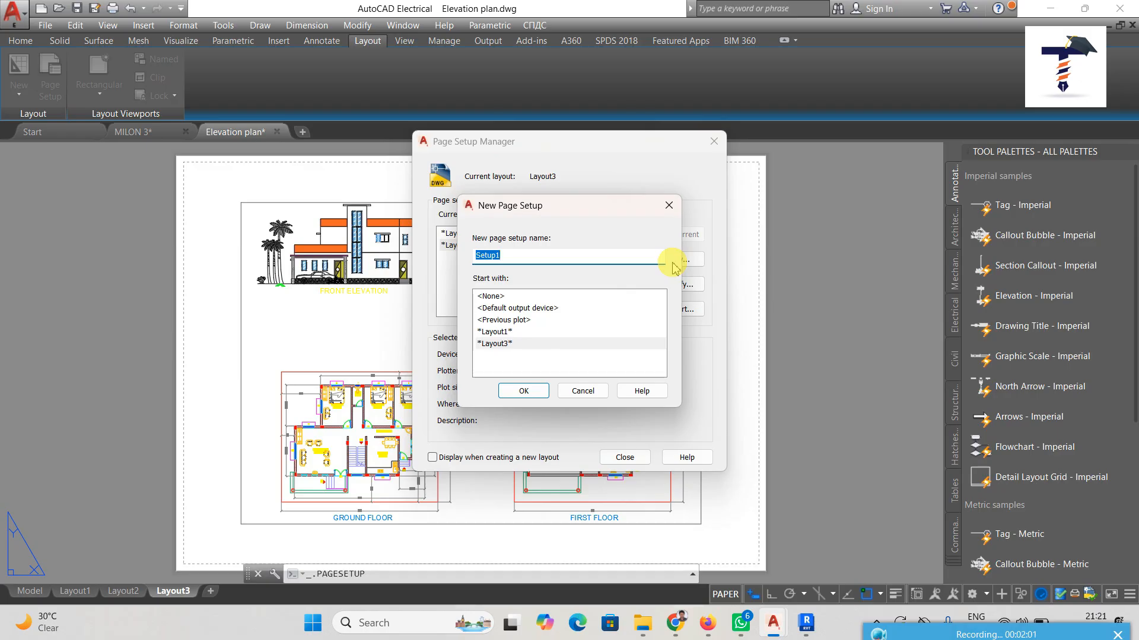
text(A4)
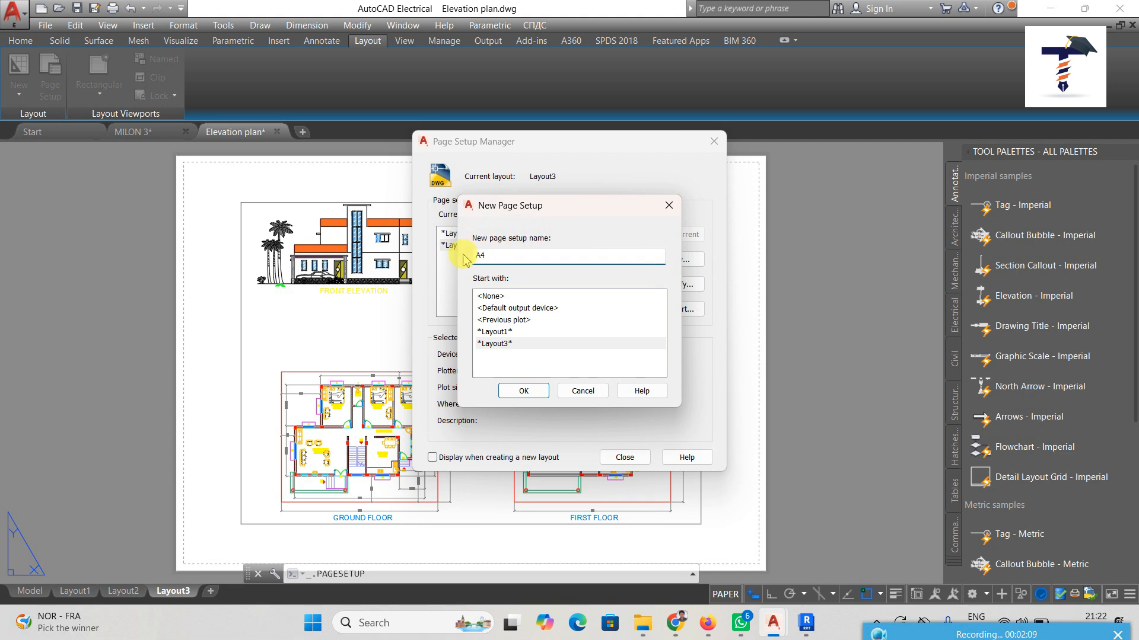
click(524, 390)
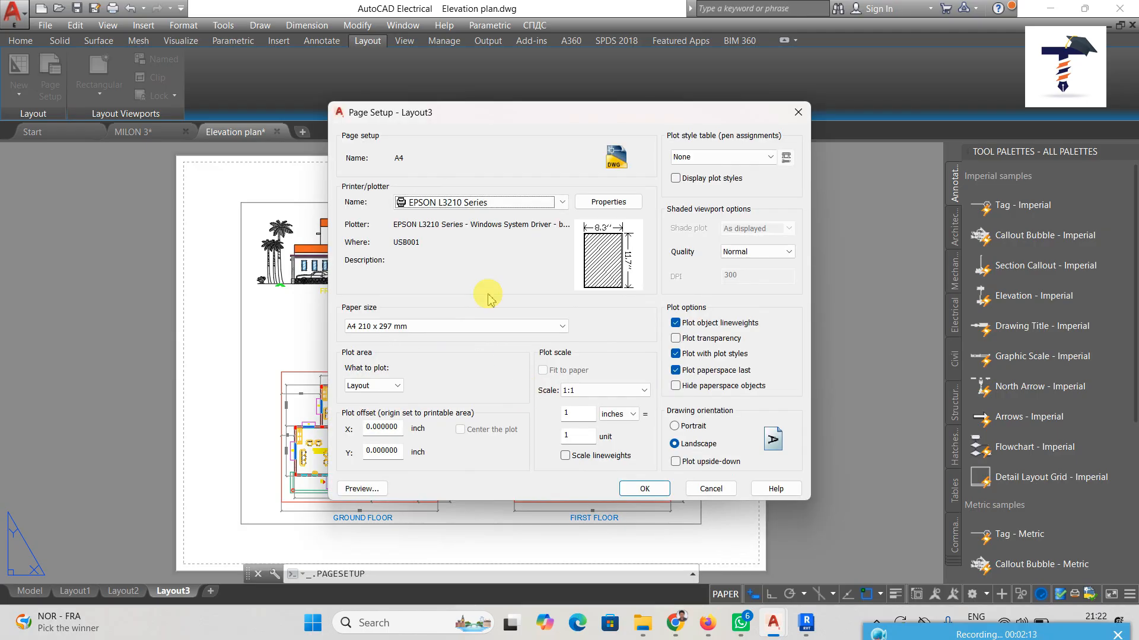
Step: Set the A4 page setup's plotter to DWG To PDF.pc3 and its paper size to ISO A4 (297.00 x 210.00 MM)
click(562, 202)
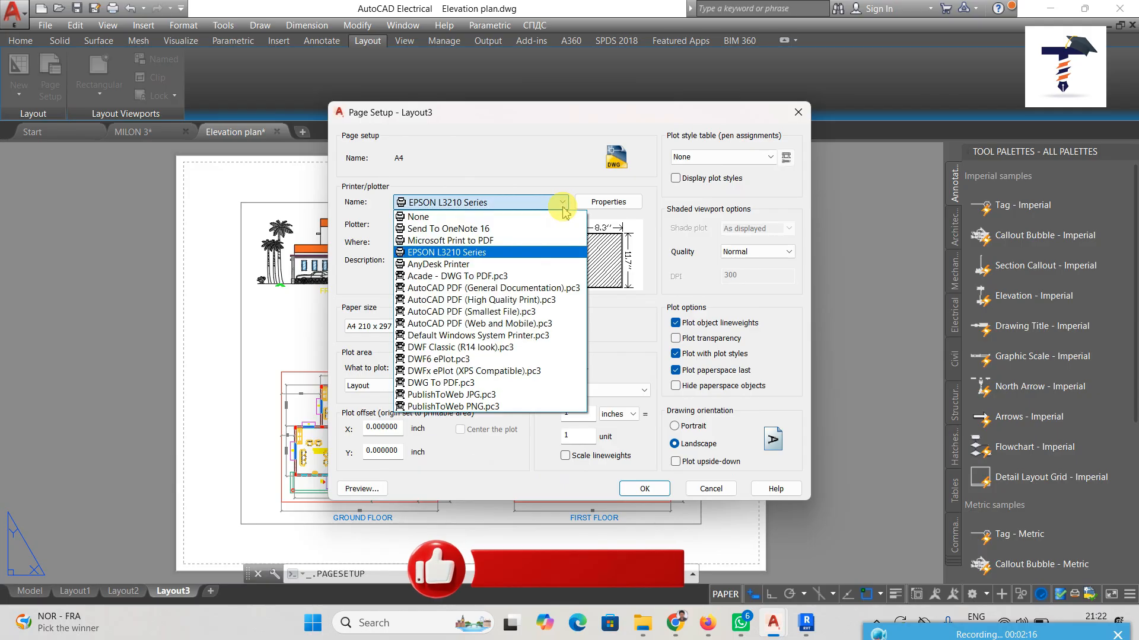
click(465, 385)
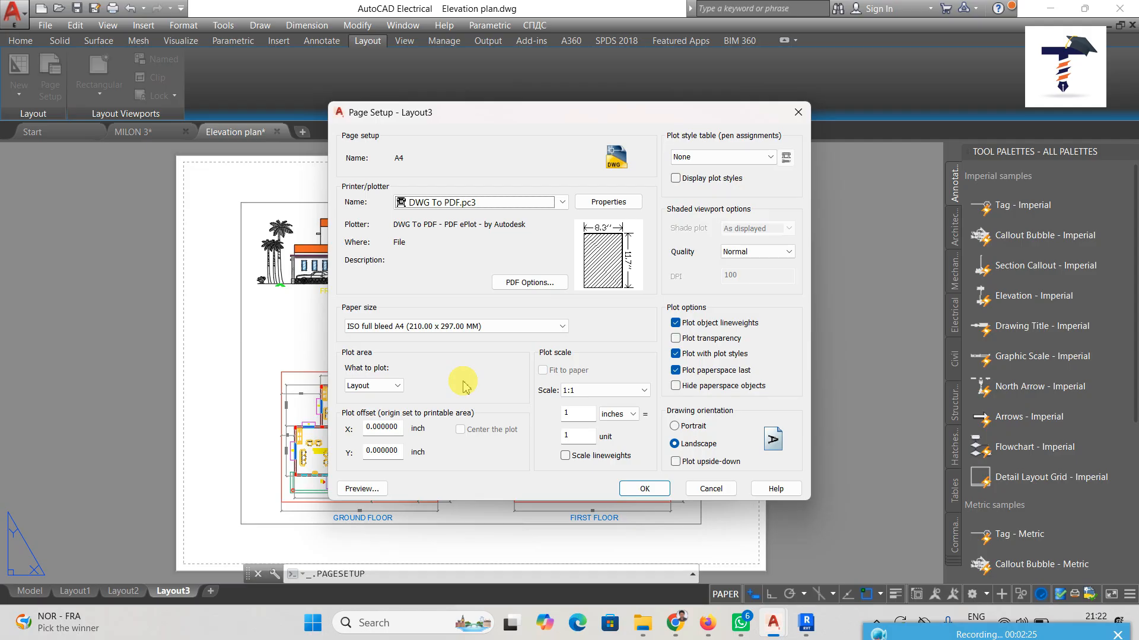
click(384, 332)
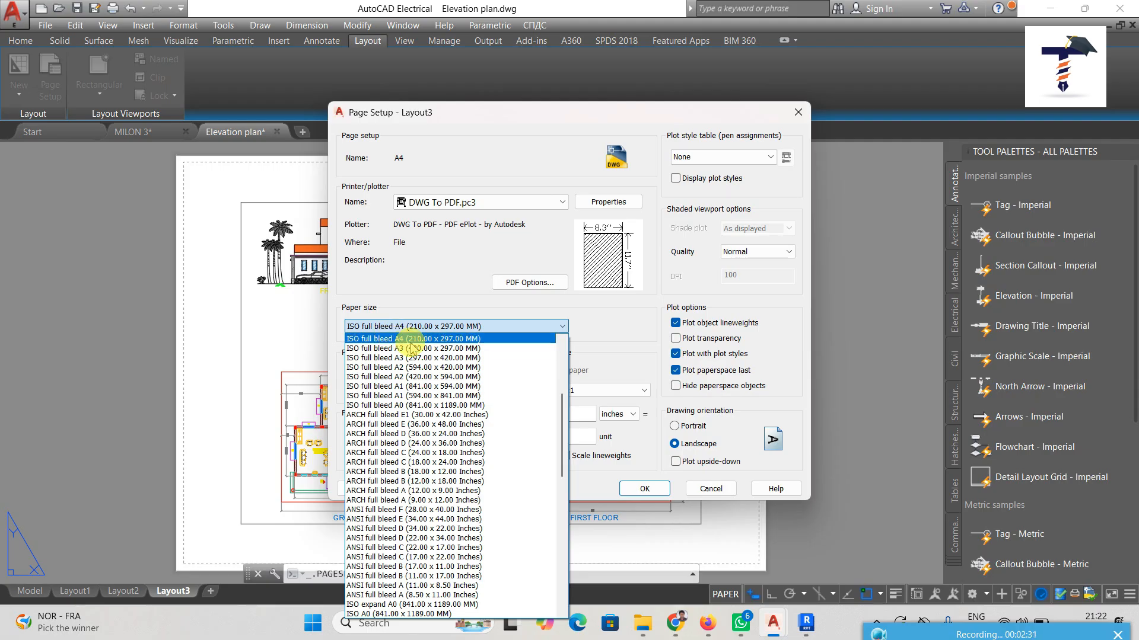
scroll(439, 427, down, 2)
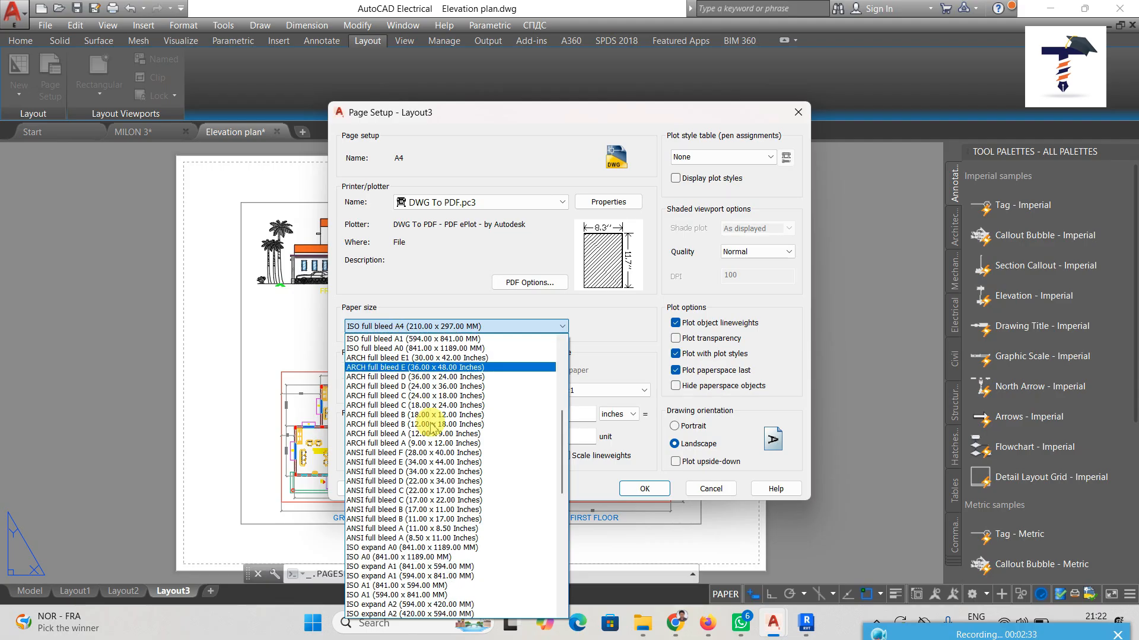
scroll(451, 494, down, 2)
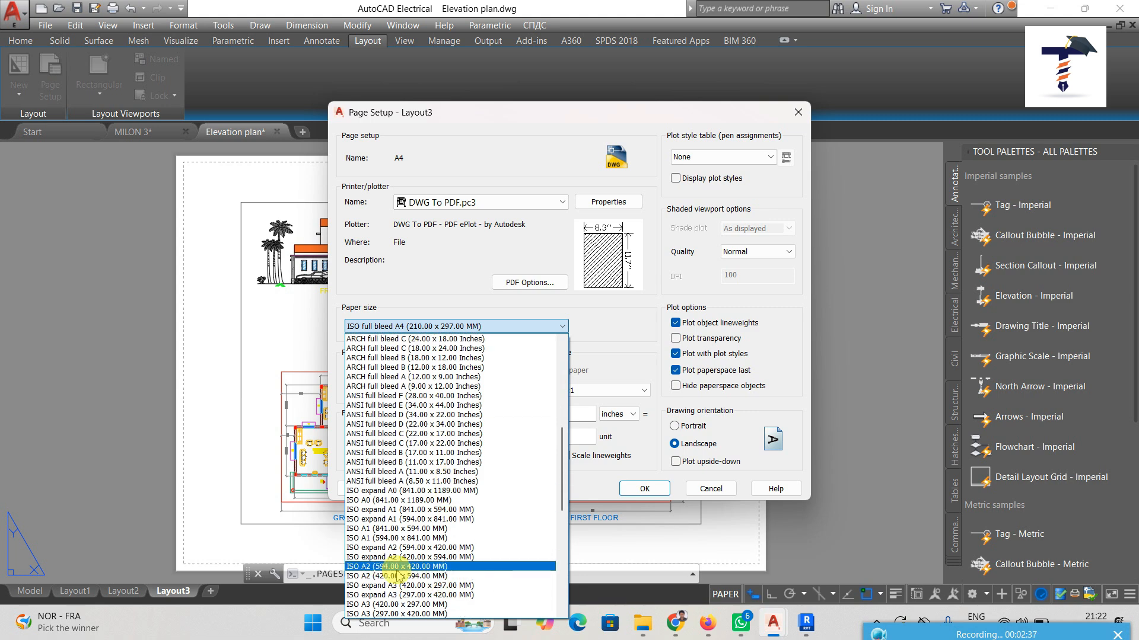
scroll(410, 572, down, 2)
scroll(407, 567, down, 2)
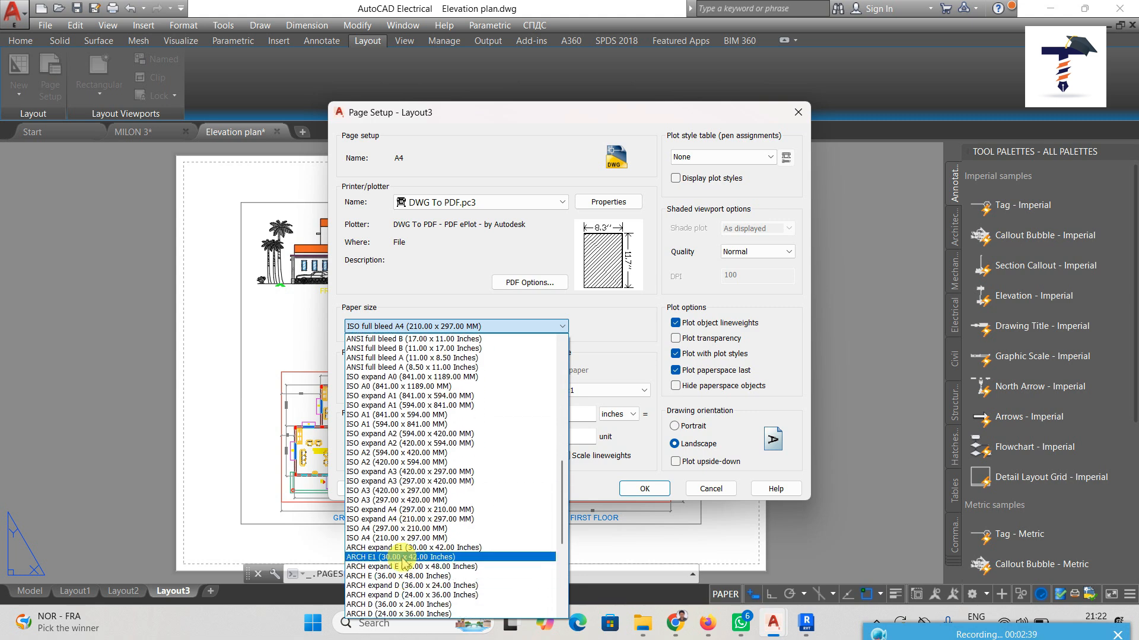
click(394, 534)
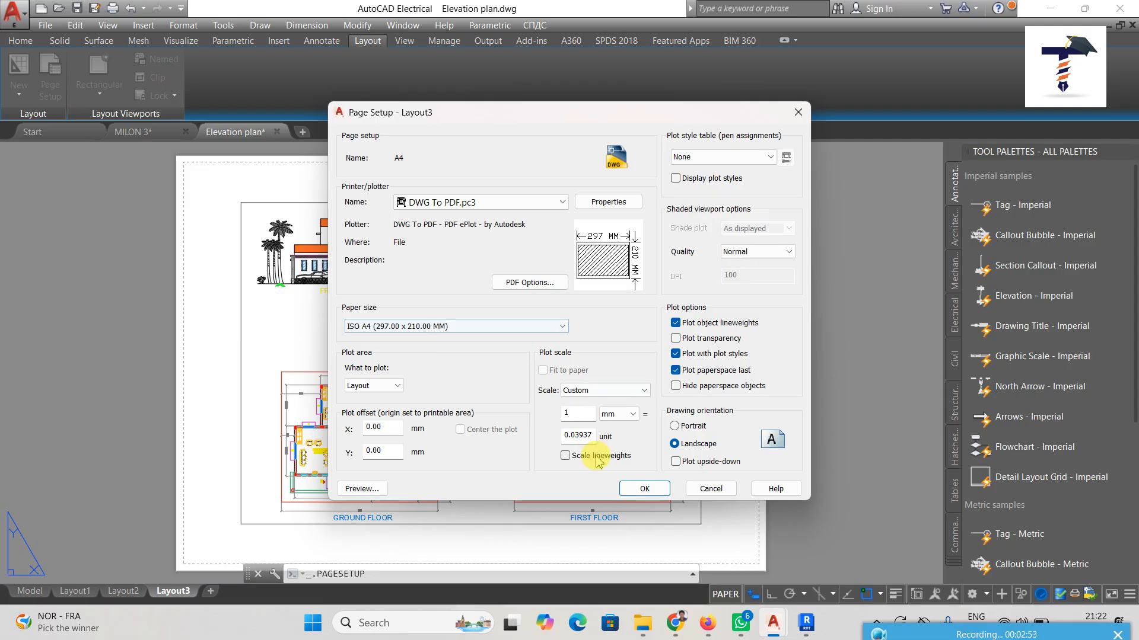
click(647, 490)
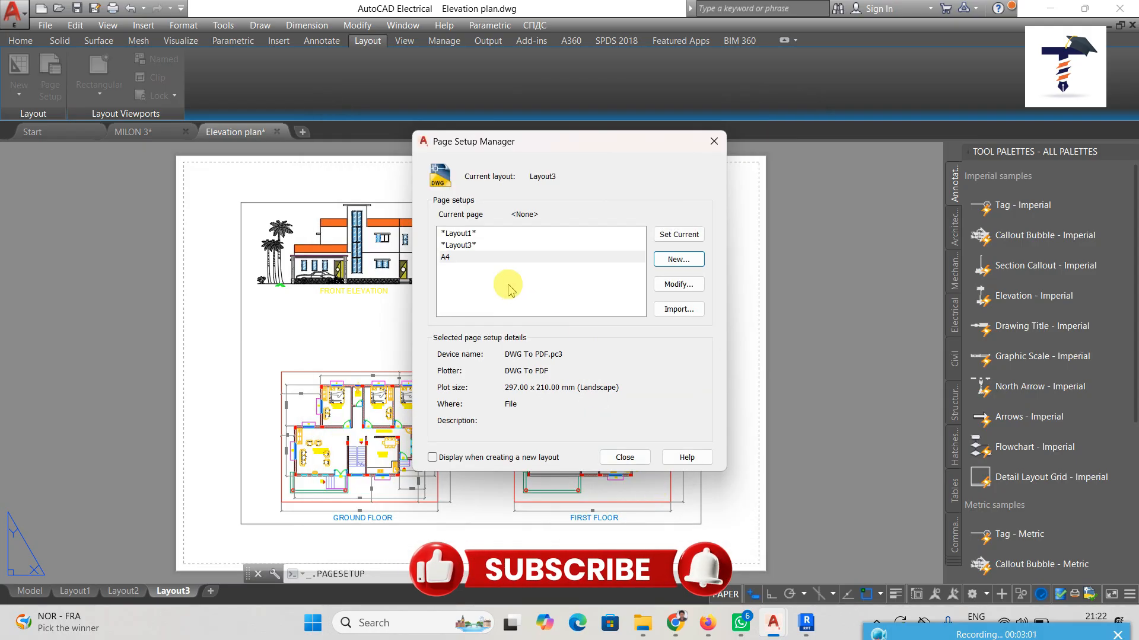
Step: Make the A4 page setup current for Layout3 and close the Page Setup Manager
click(465, 260)
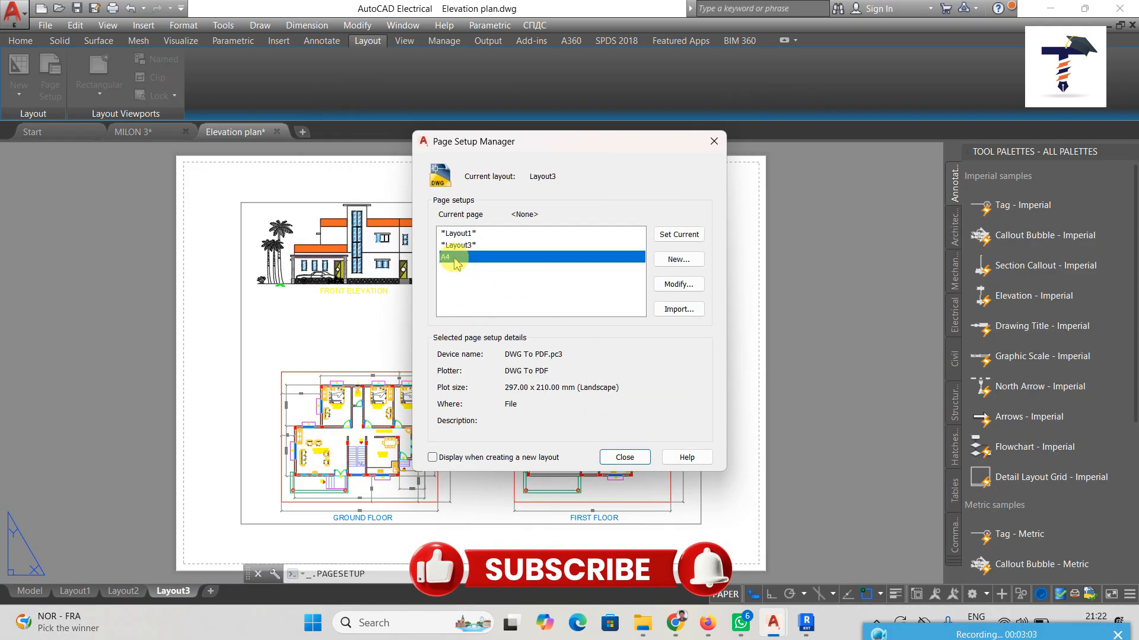
click(689, 237)
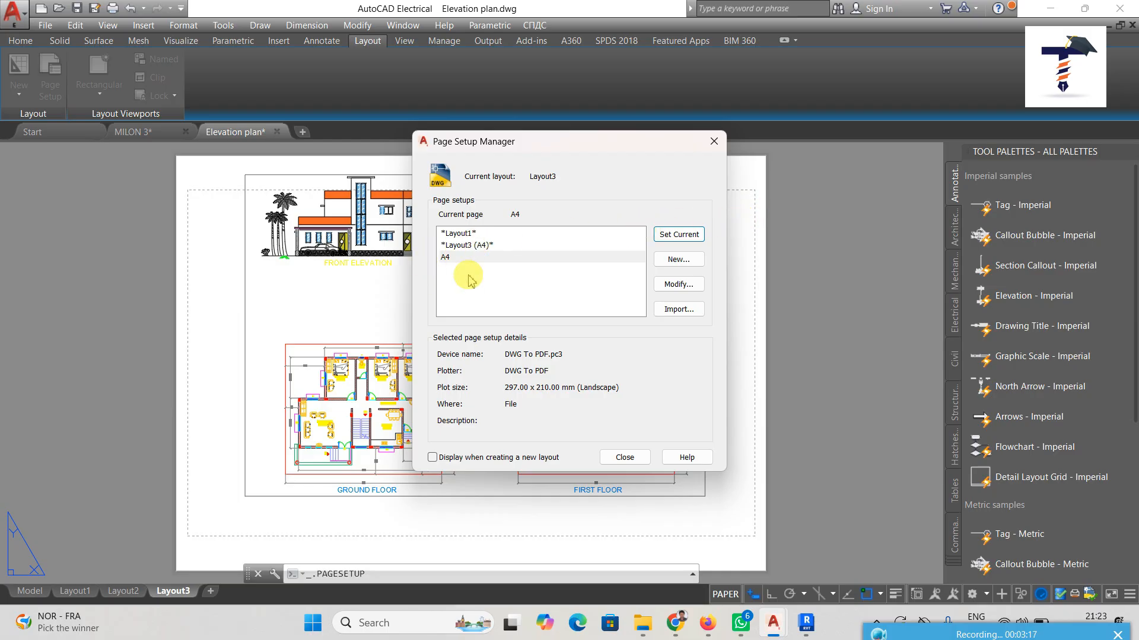
click(627, 457)
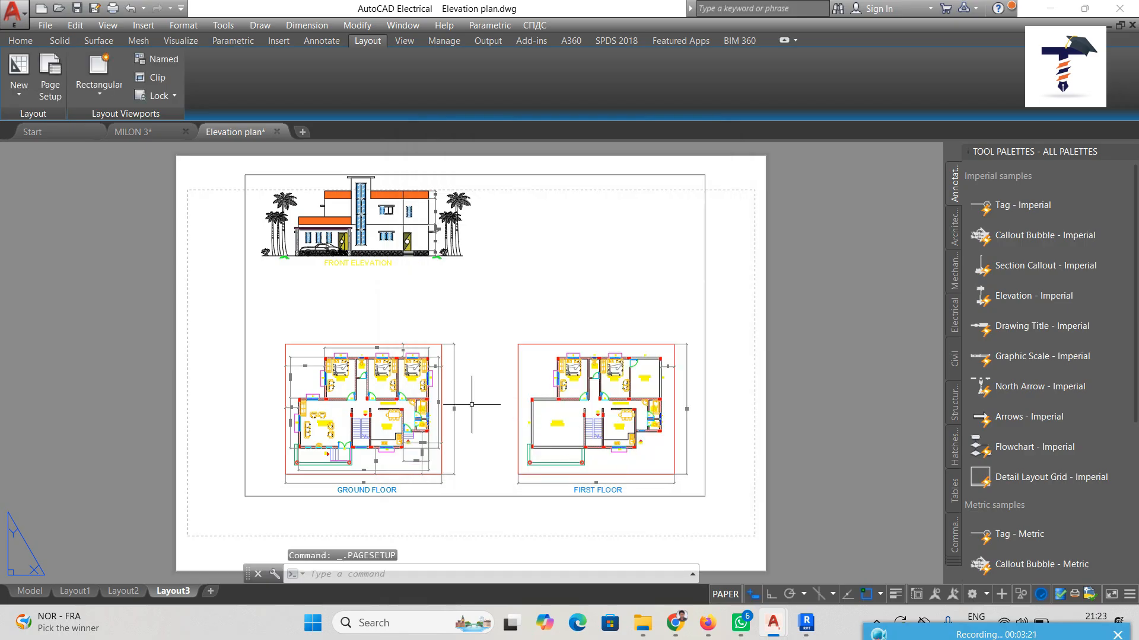
Step: Activate the Layout3 viewport and enlarge the ground floor plan so it is centred inside it
double_click(464, 341)
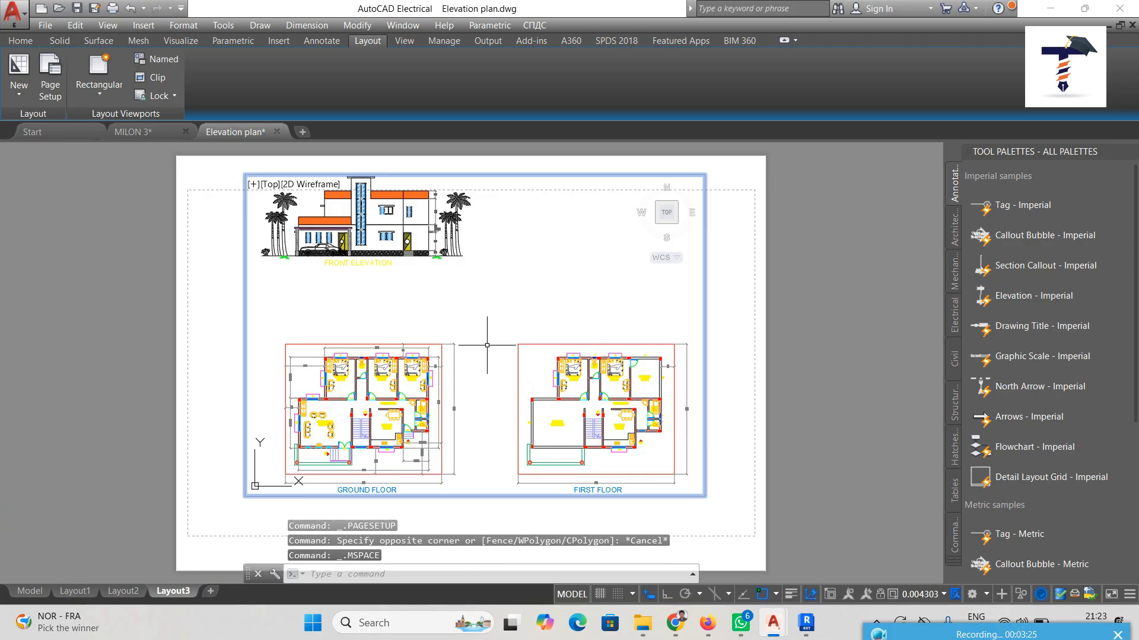
middle_drag(484, 344, 521, 244)
scroll(415, 309, up, 2)
middle_drag(415, 309, 479, 335)
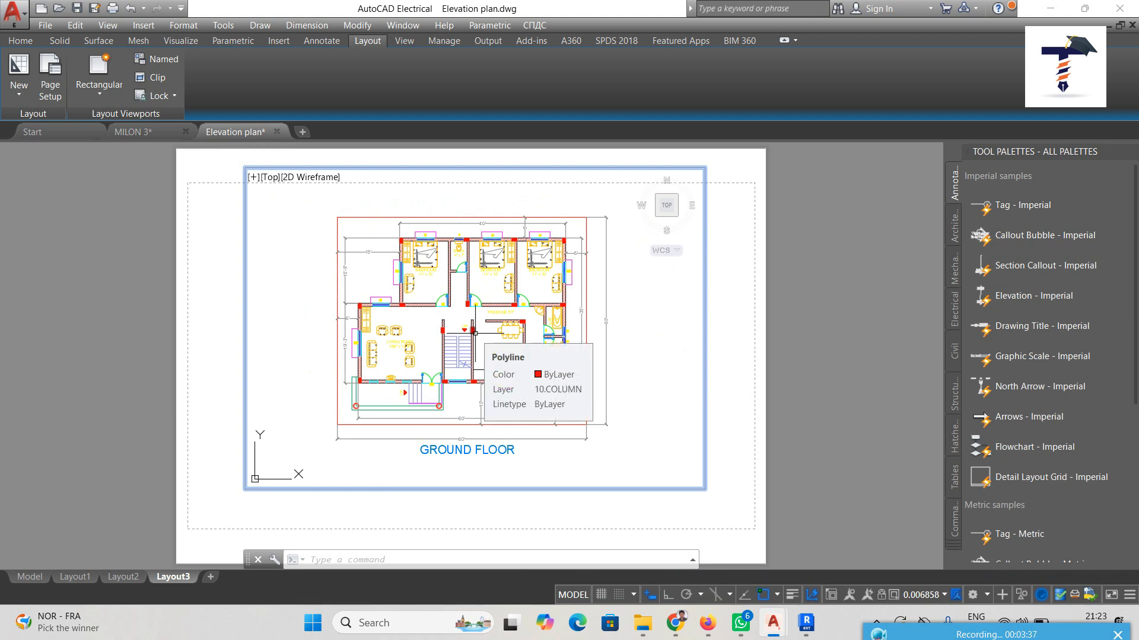
scroll(474, 333, up, 2)
scroll(475, 333, down, 2)
middle_drag(475, 333, 473, 333)
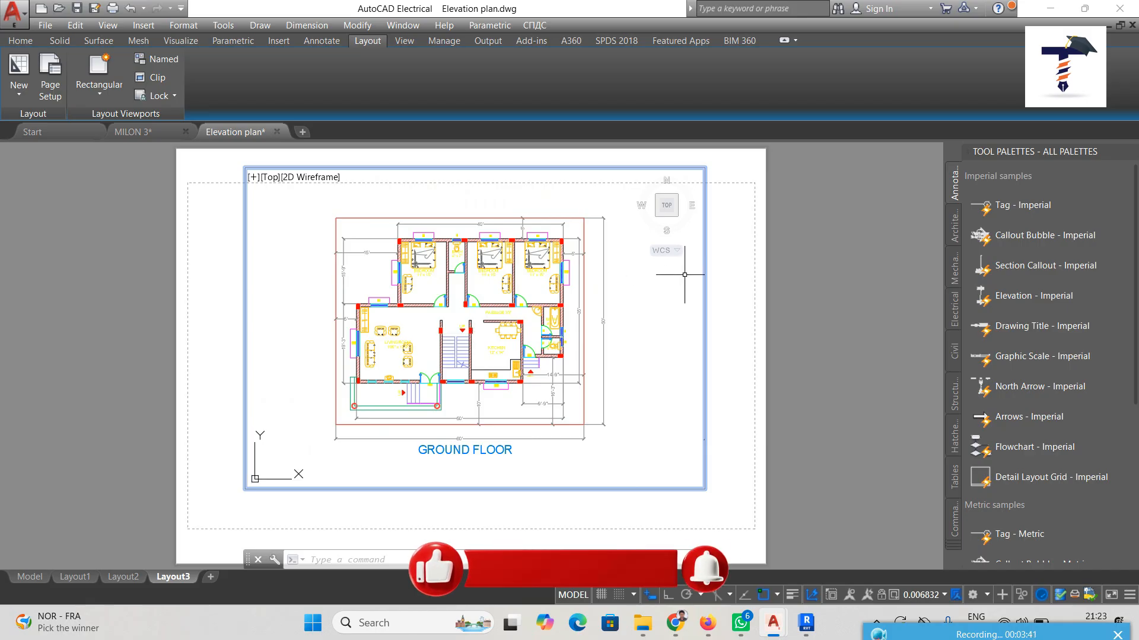
Step: Refit the ground floor plan with its title inside the viewport, placing it slightly lower
click(642, 372)
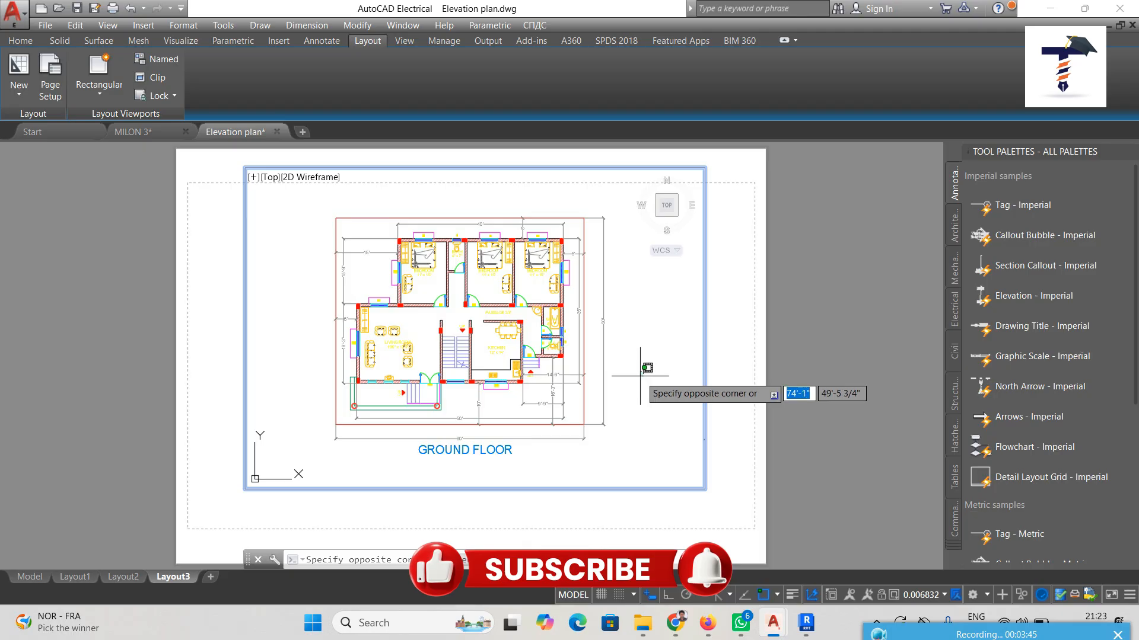
scroll(640, 376, down, 5)
scroll(640, 375, up, 3)
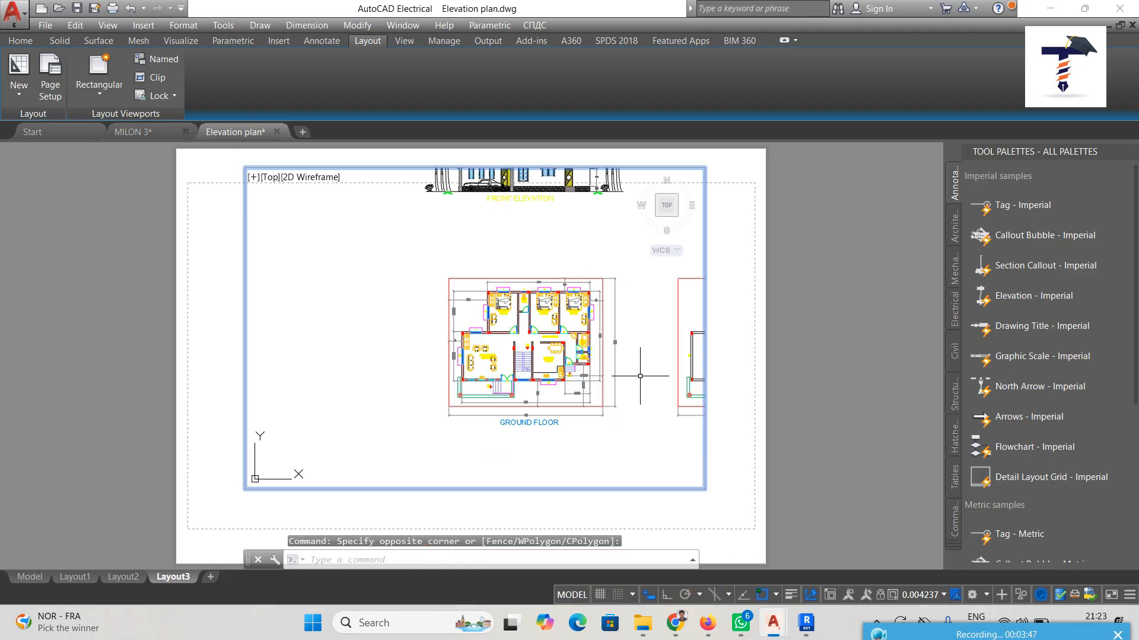
scroll(640, 376, up, 2)
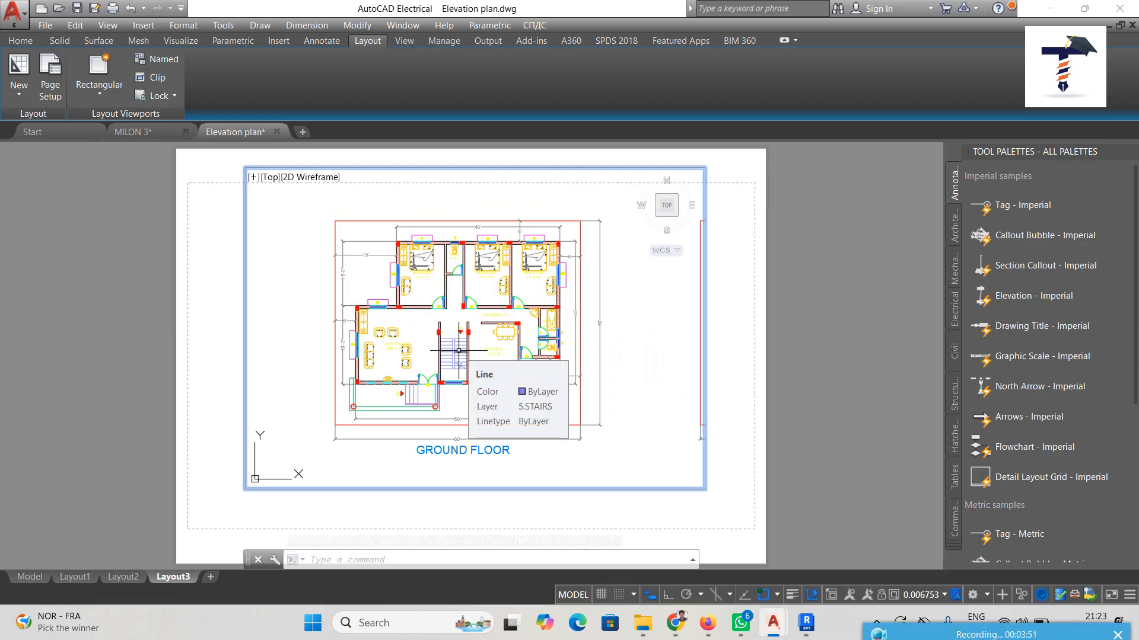
scroll(459, 350, up, 1)
scroll(458, 351, down, 1)
middle_drag(459, 351, 460, 360)
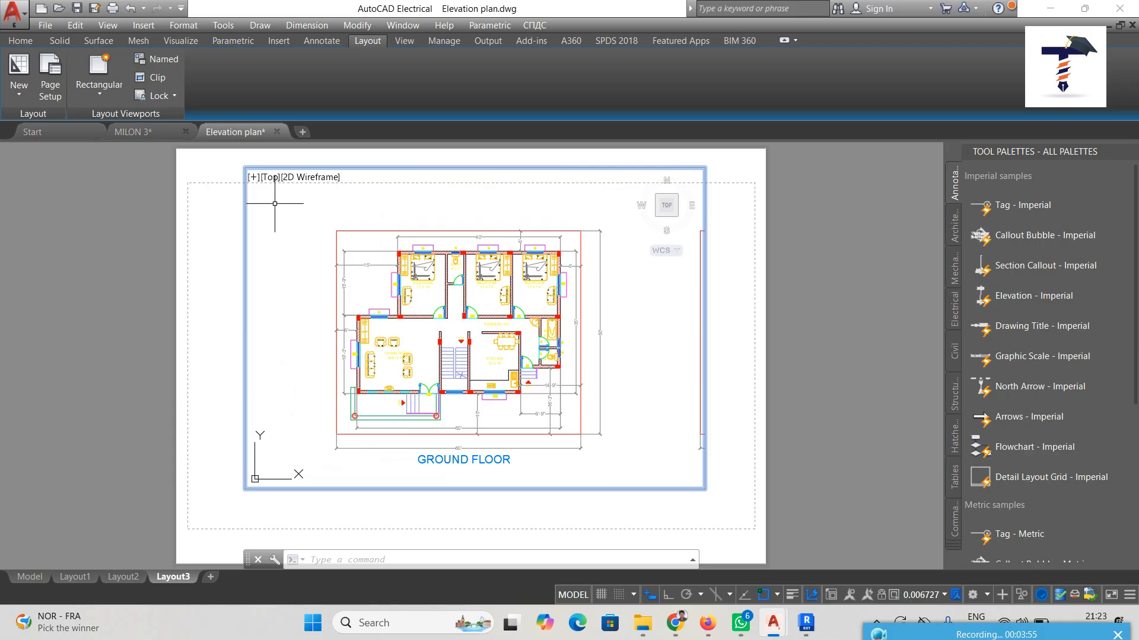
Step: Return to paper space, tighten the viewport frame around the ground floor plan and move it to the sheet's upper-left corner
double_click(217, 287)
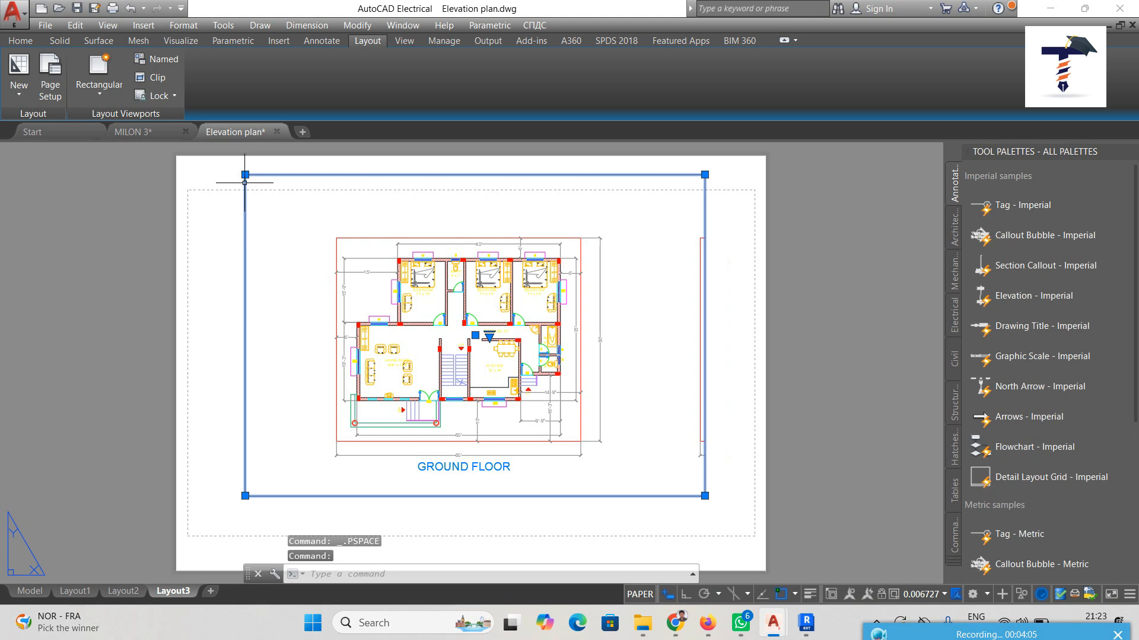
click(245, 174)
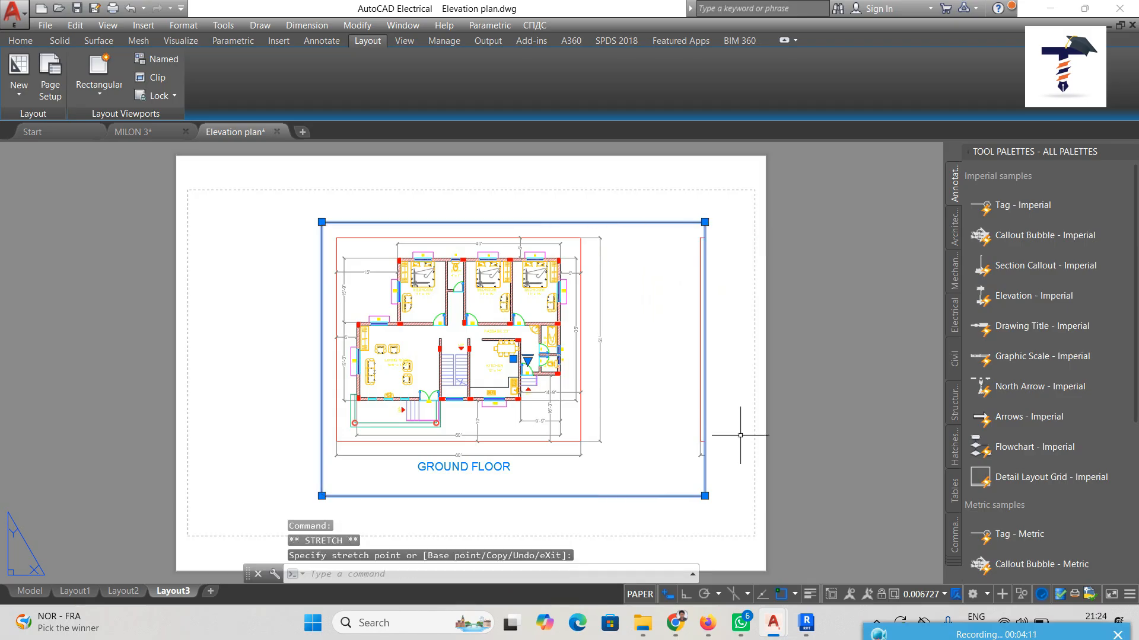
click(704, 495)
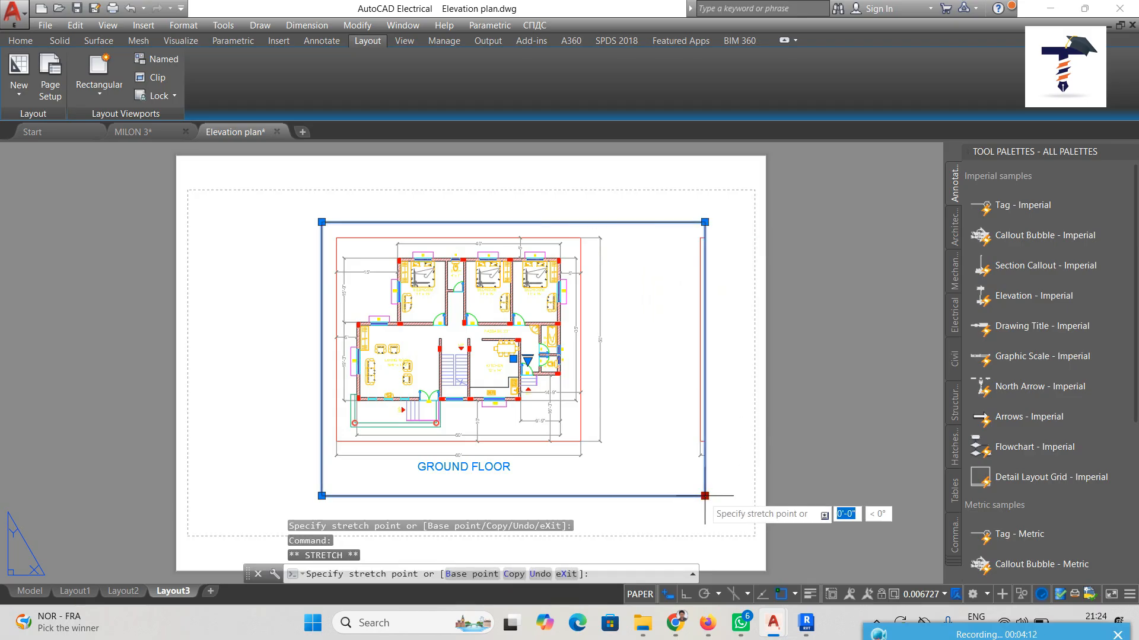
click(609, 476)
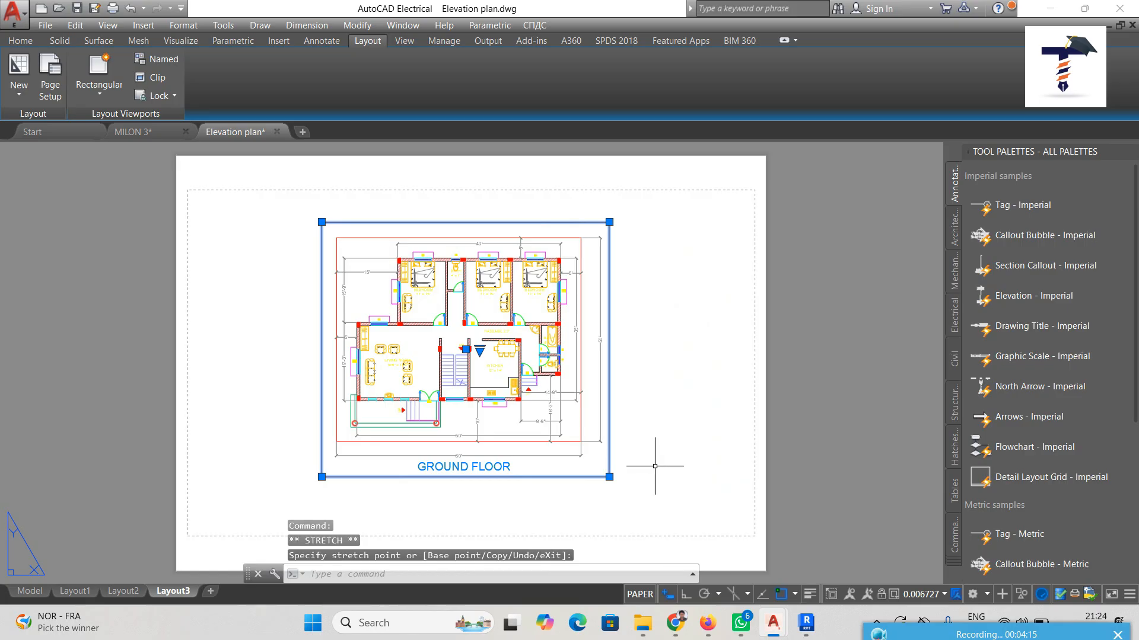
click(466, 350)
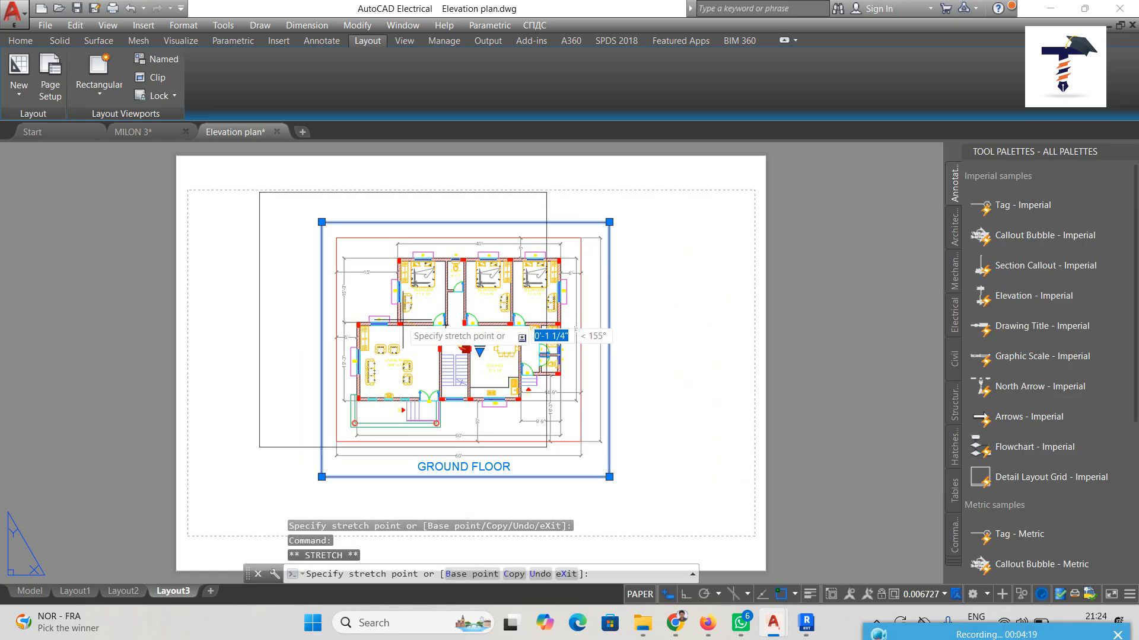
click(336, 323)
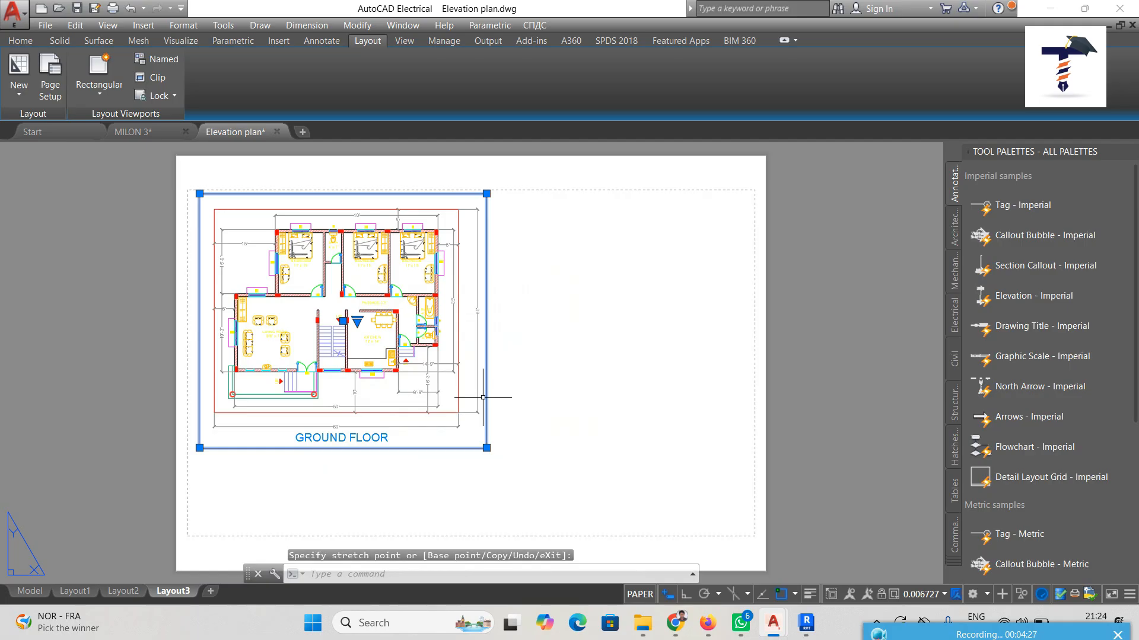
Step: Activate the ground floor viewport and shrink the plan, placing it in the viewport's upper-left area
scroll(424, 359, down, 2)
scroll(424, 359, up, 2)
key(Escape)
double_click(470, 346)
scroll(386, 364, down, 3)
scroll(386, 364, up, 2)
middle_drag(386, 363, 323, 308)
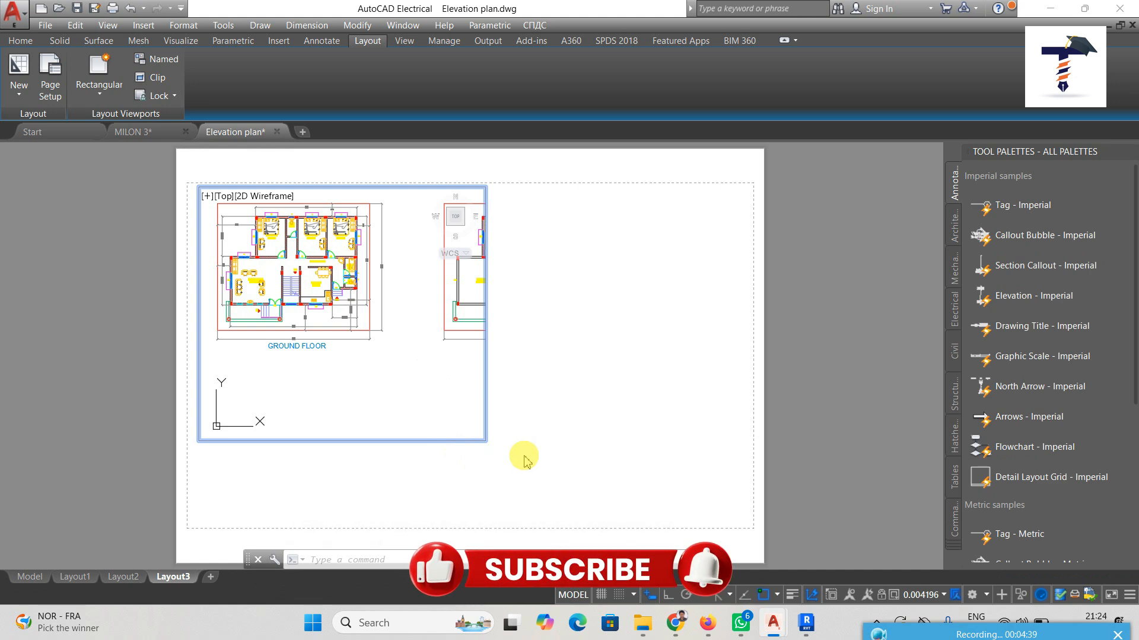
Step: Return to paper space and stretch the viewport's lower-right corner inward to fit closely around the reduced ground floor plan
double_click(524, 457)
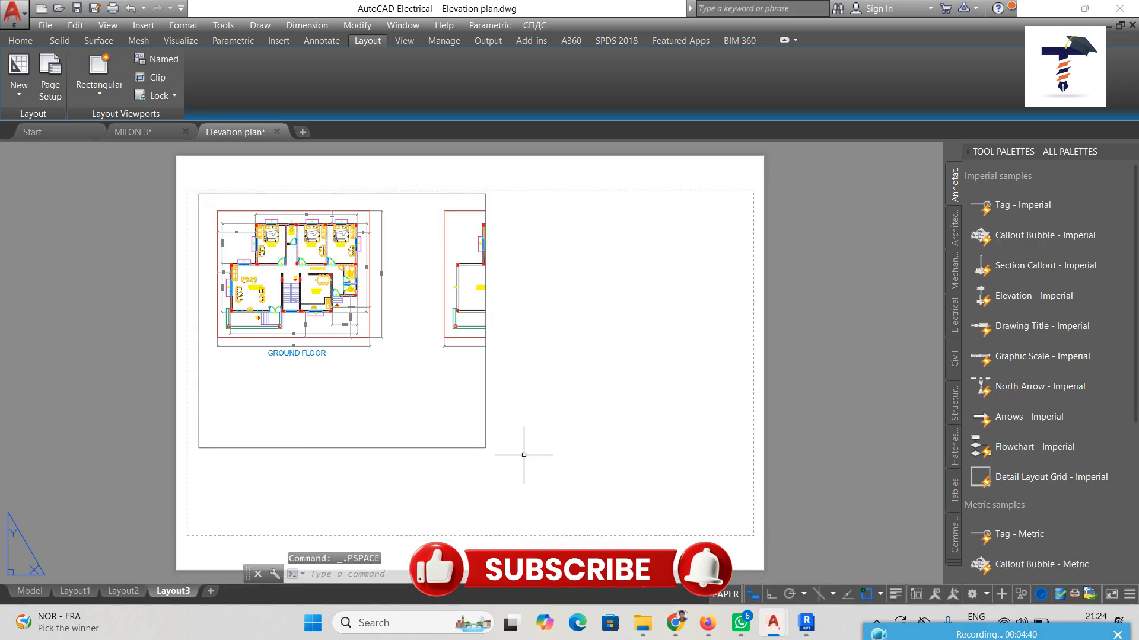
click(485, 448)
click(486, 448)
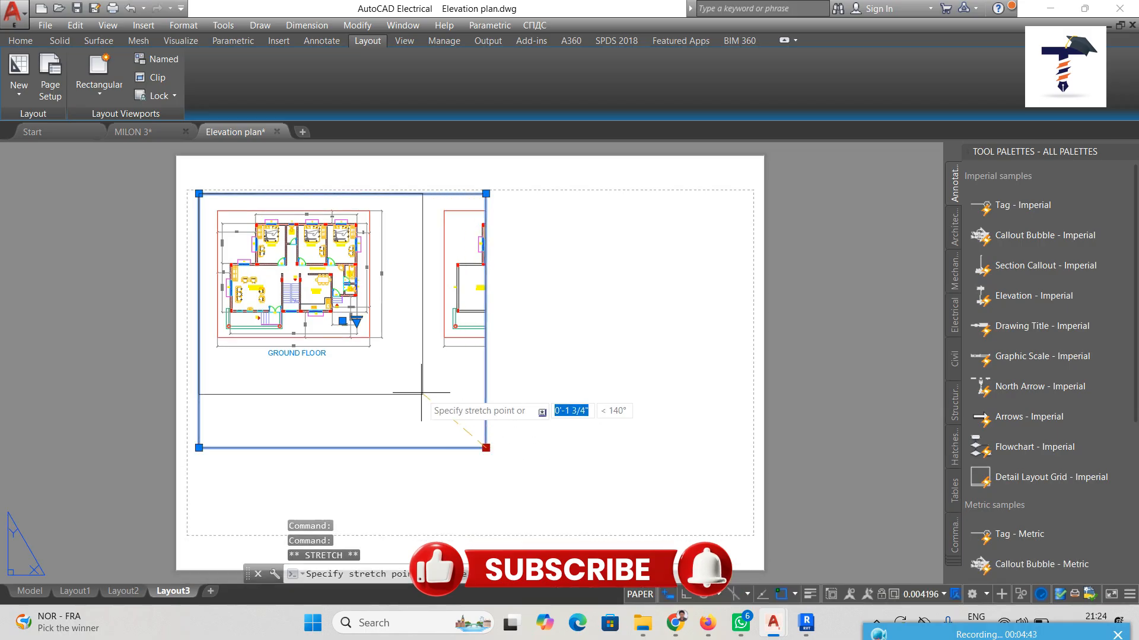
click(397, 366)
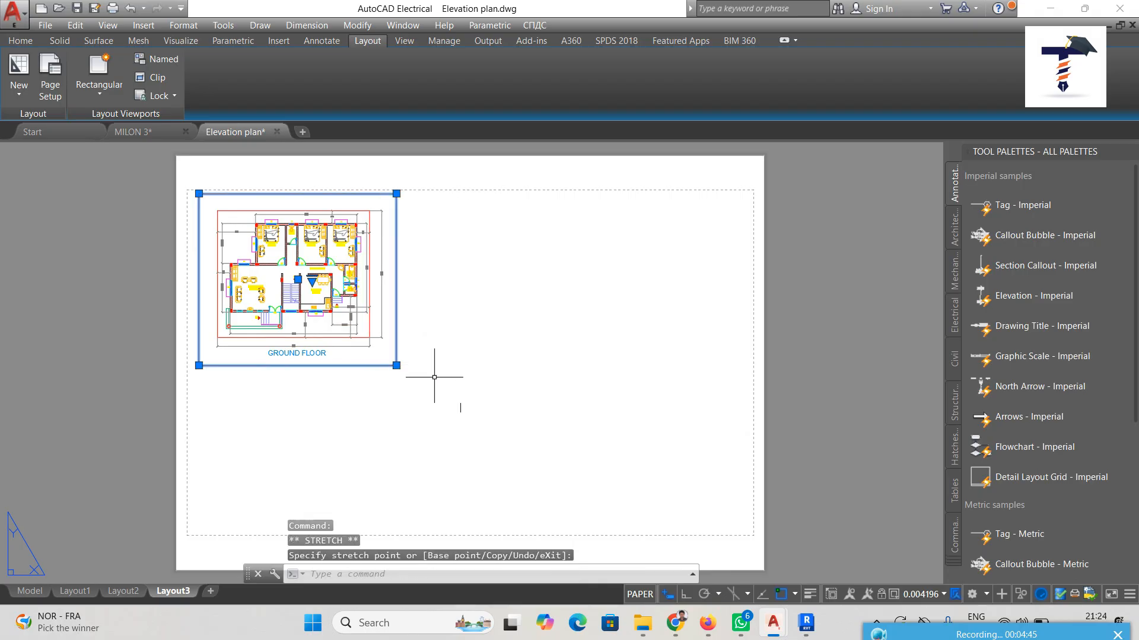
click(563, 411)
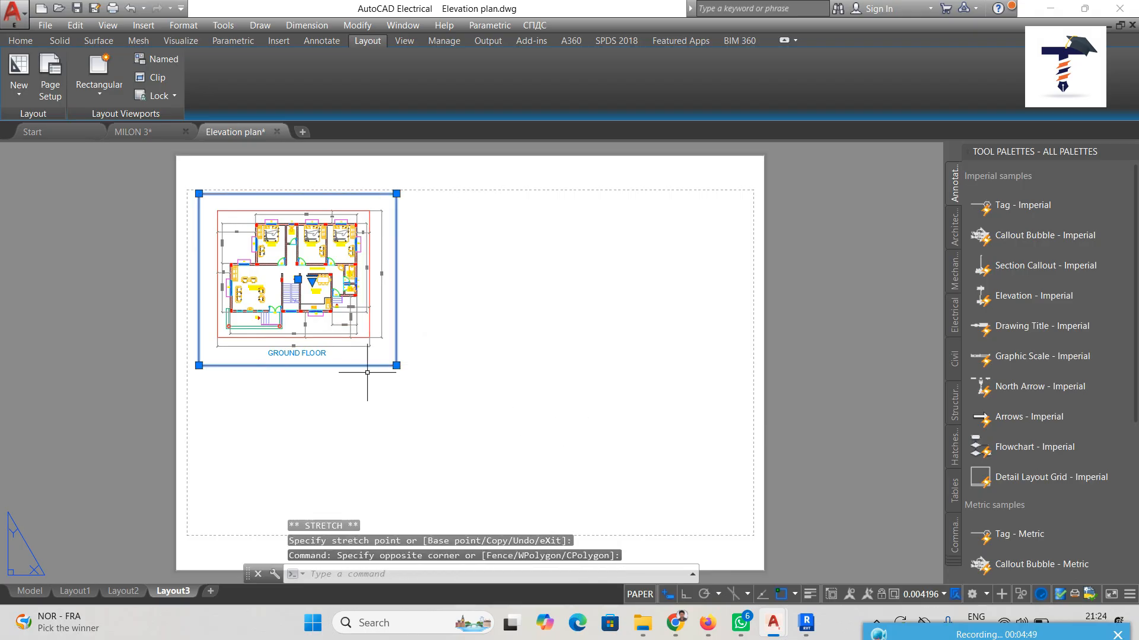
Step: Move the ground floor viewport to the lower-left corner of the printable area and deselect it
click(298, 279)
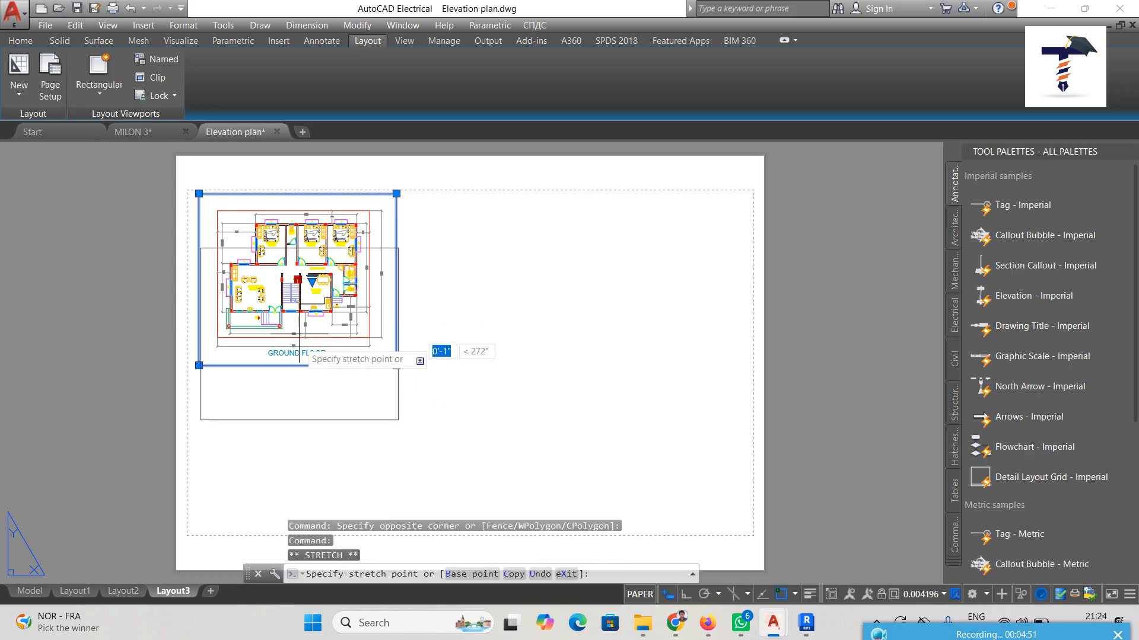
click(295, 440)
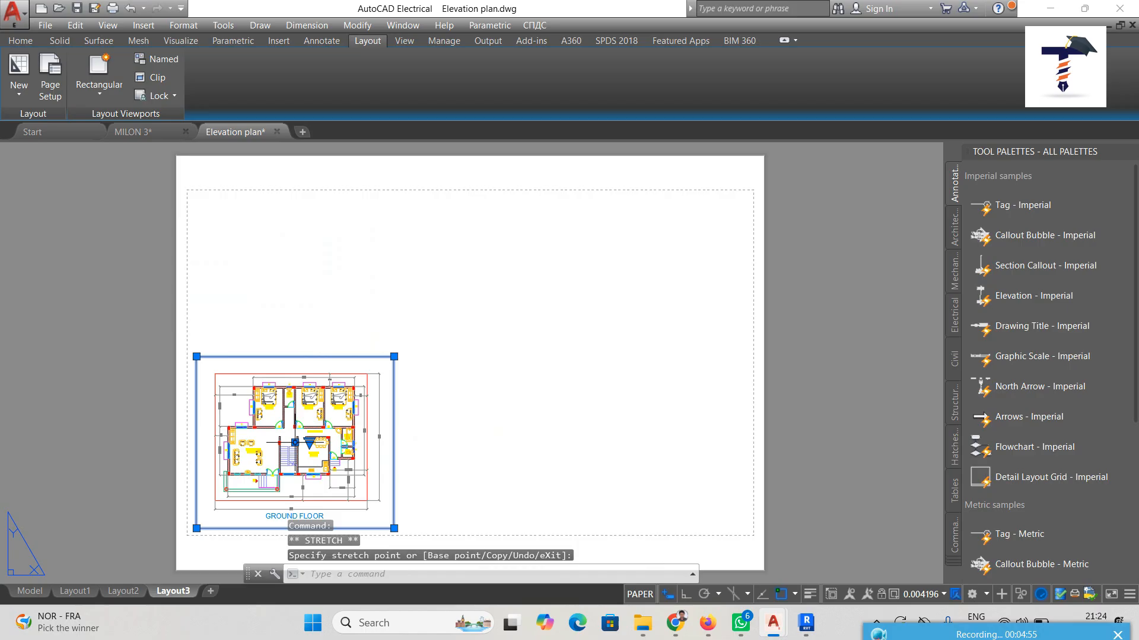
click(543, 409)
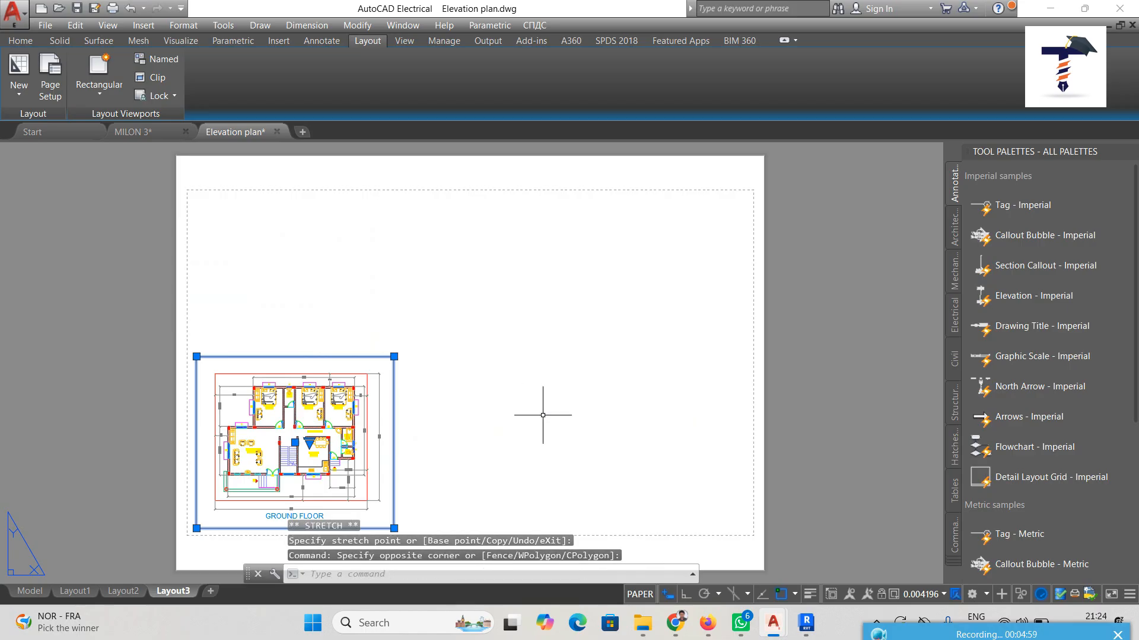
key(Escape)
key(Escape)
key(Escape)
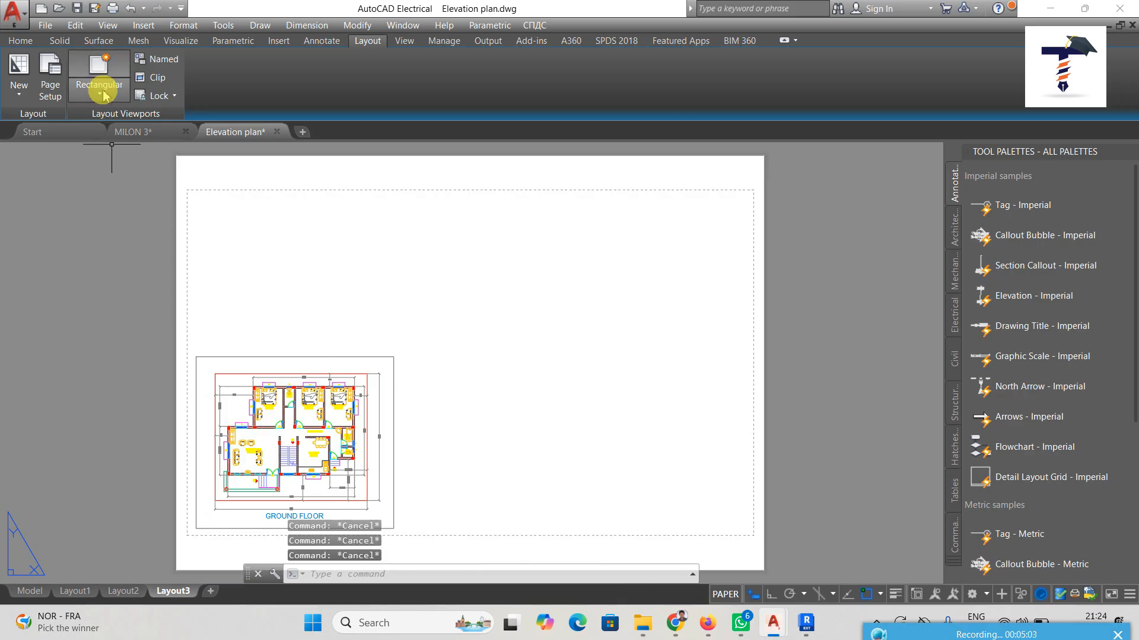
Step: Create a second rectangular viewport in the sheet's upper-left area, directly above the ground floor viewport
click(102, 95)
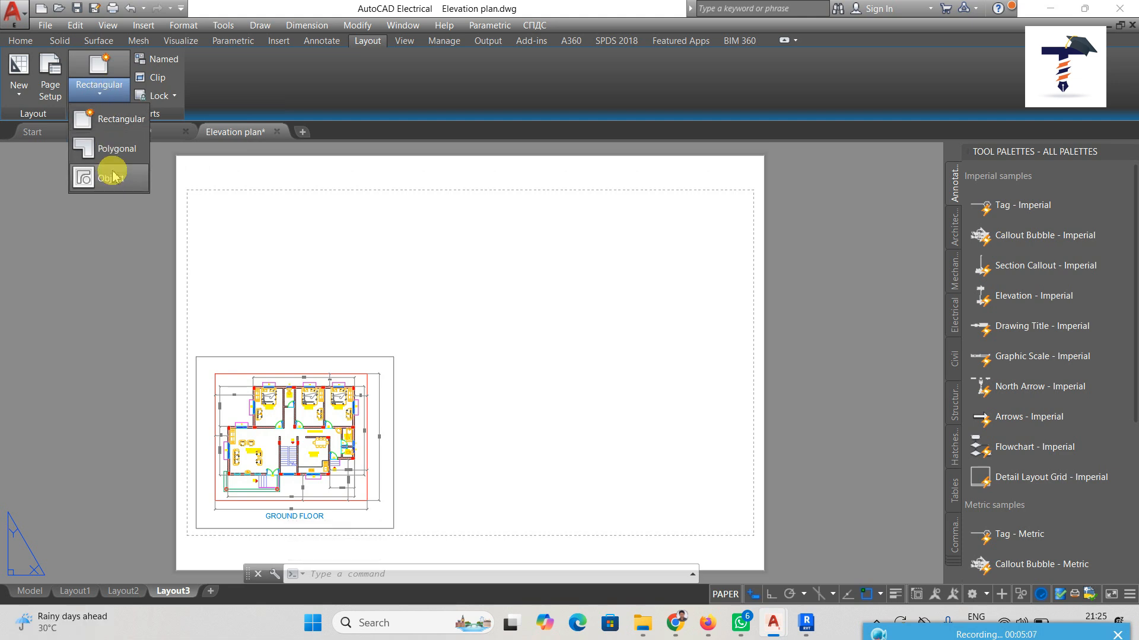
click(119, 120)
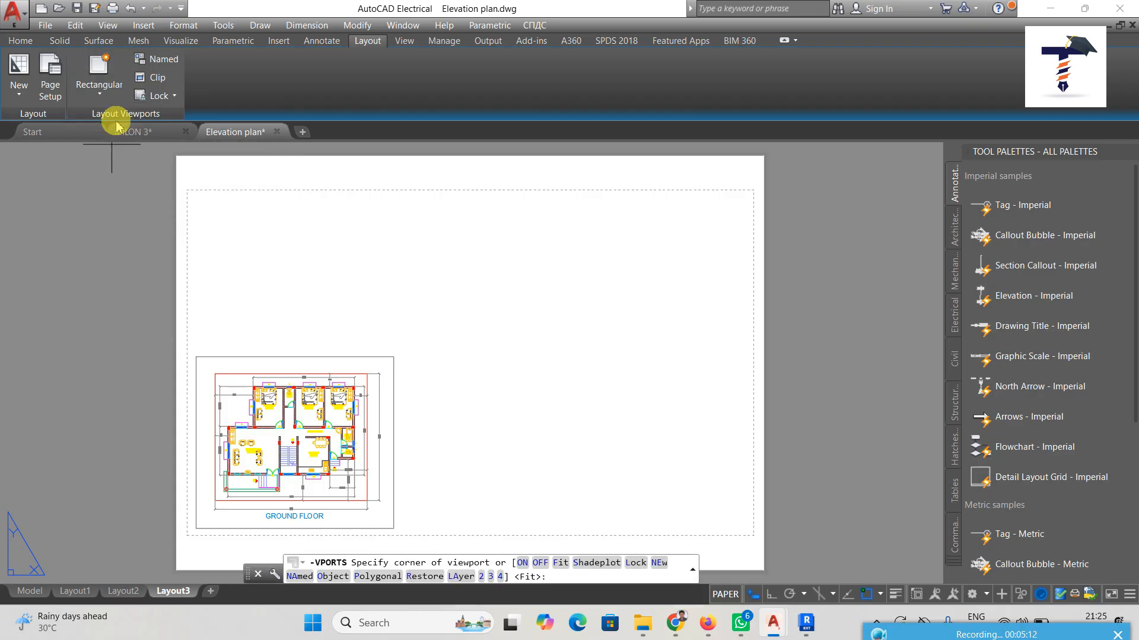
click(203, 200)
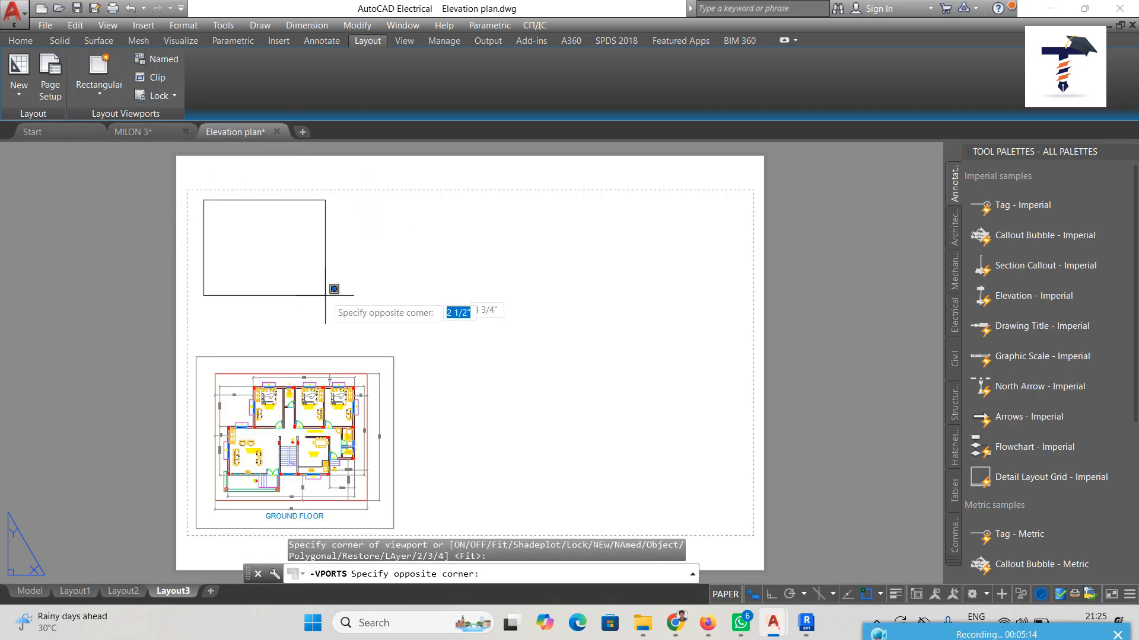
click(407, 345)
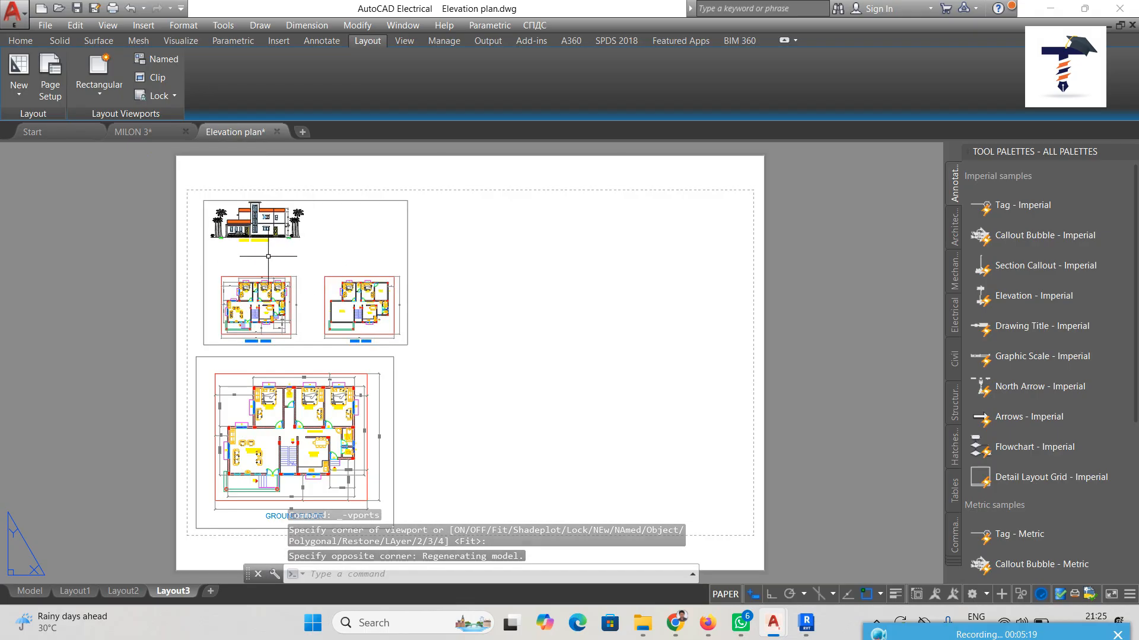
Step: Activate the upper viewport and enlarge the front elevation with its title, centring it inside the frame
double_click(312, 250)
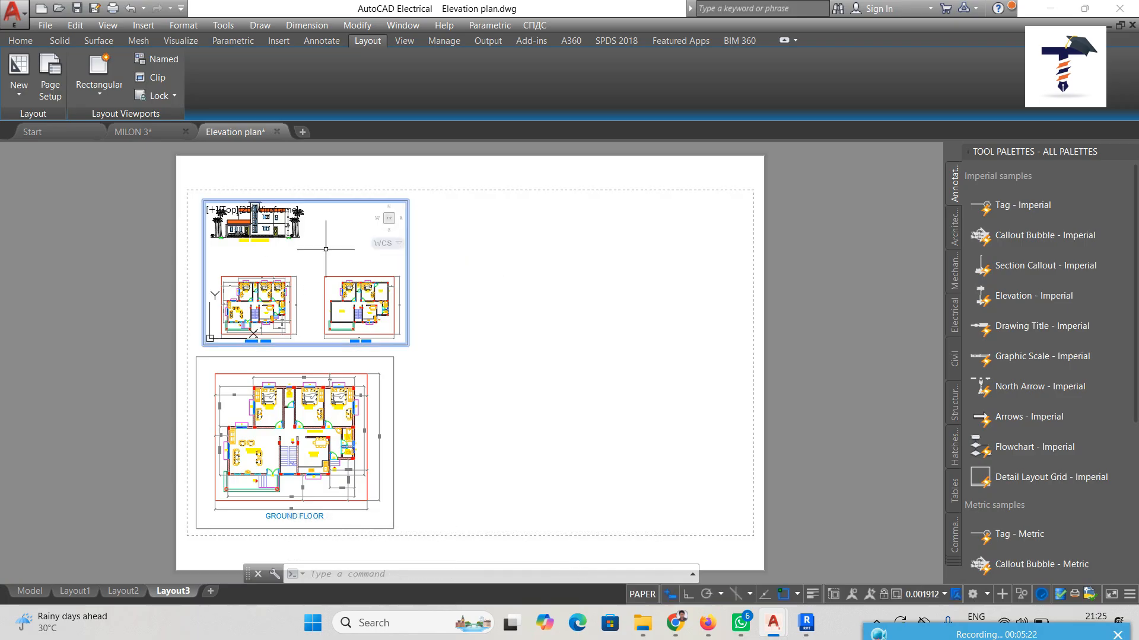
scroll(277, 258, up, 2)
click(285, 266)
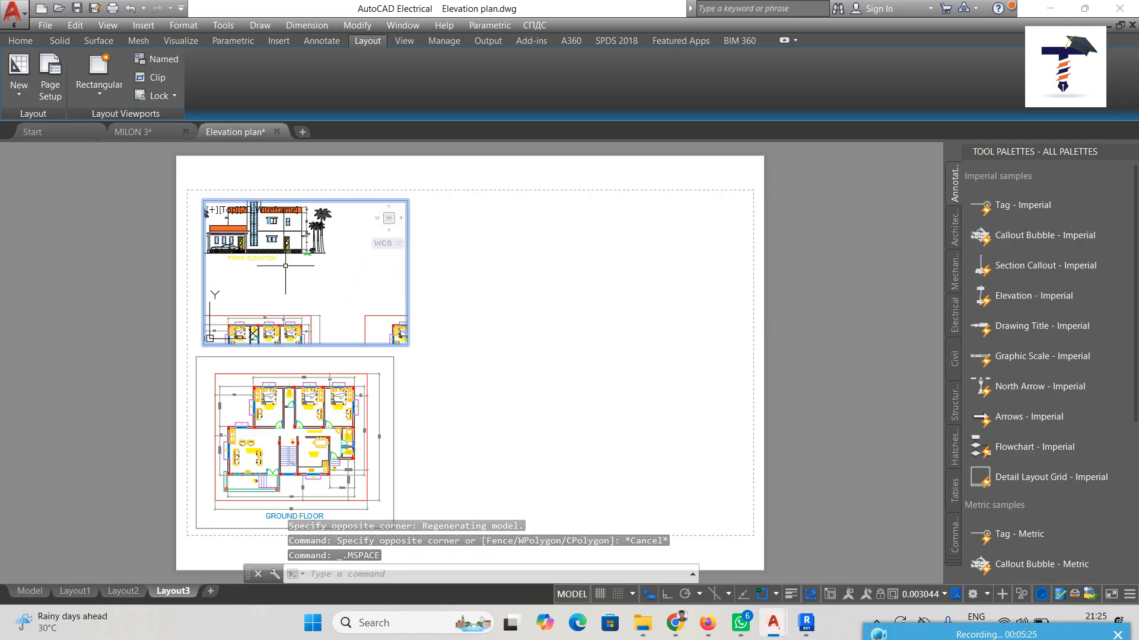
drag(301, 278, 307, 285)
middle_drag(295, 274, 334, 323)
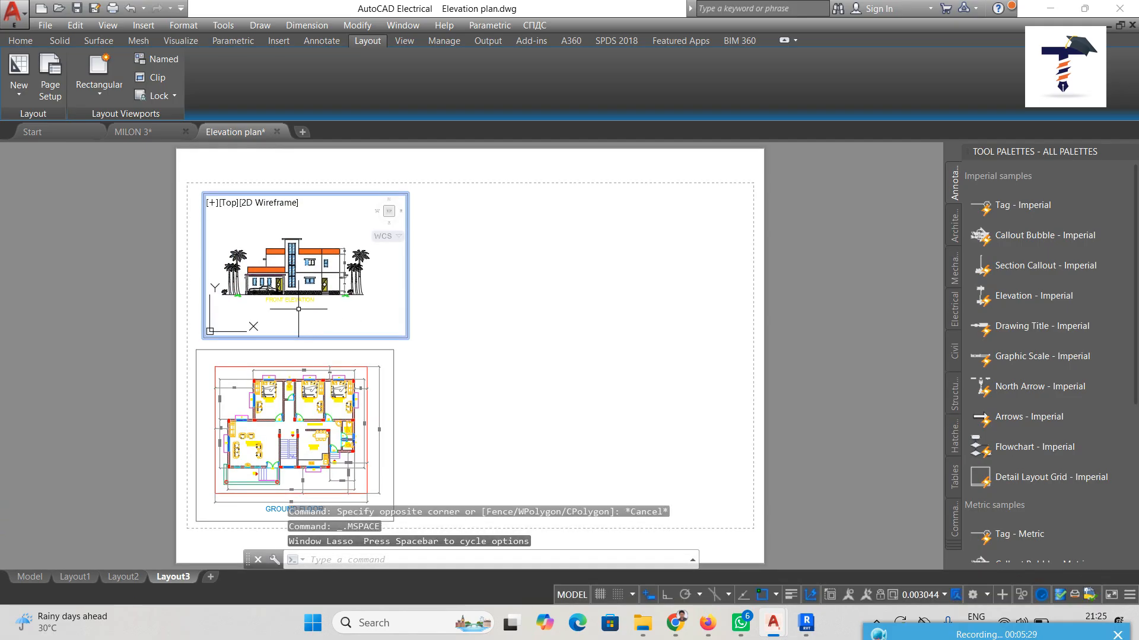
scroll(298, 309, up, 1)
scroll(304, 313, up, 1)
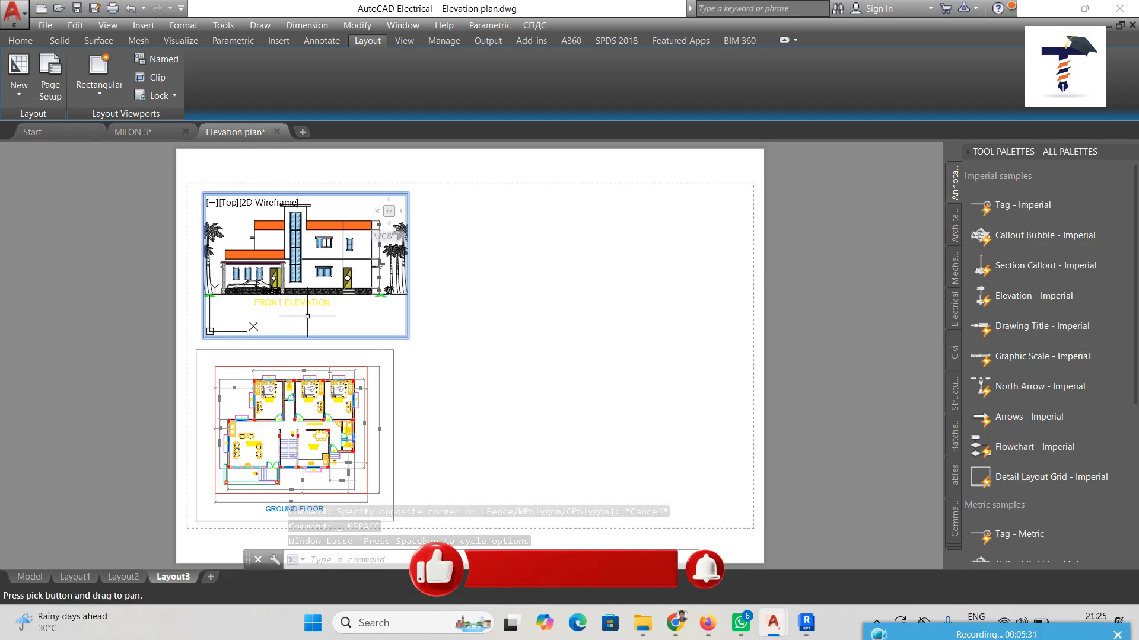
scroll(309, 316, down, 1)
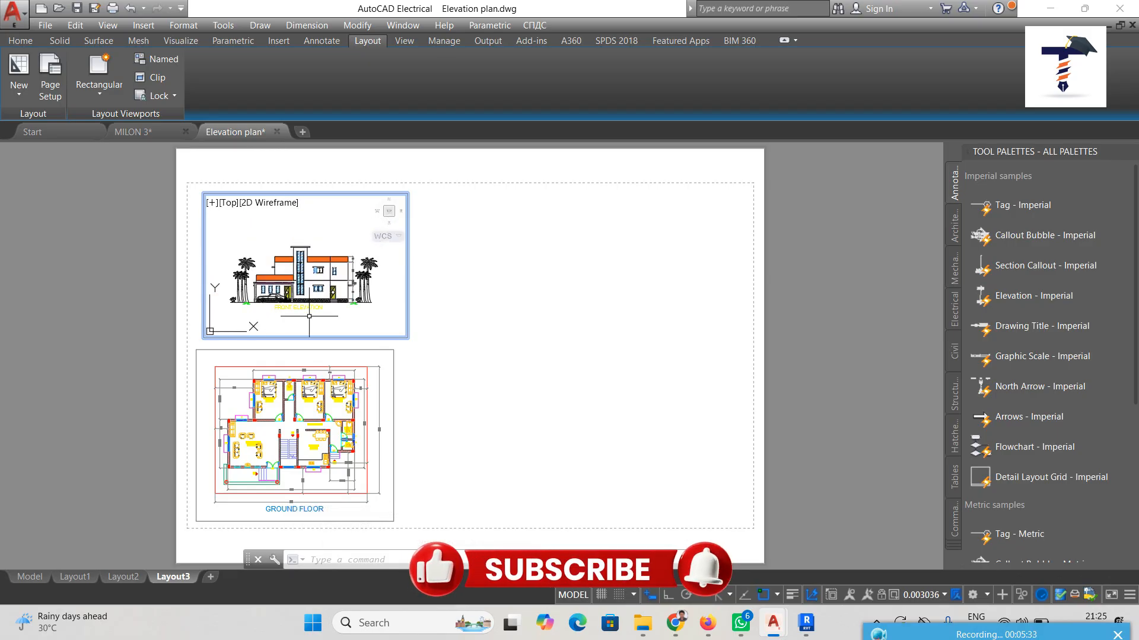
scroll(308, 315, up, 2)
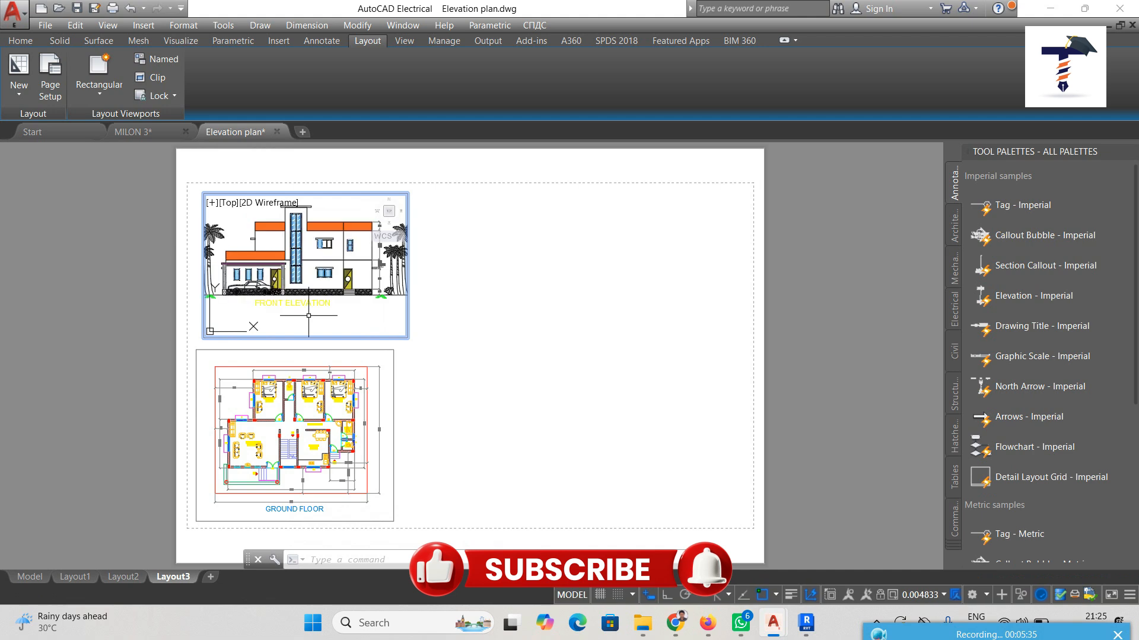
middle_drag(308, 316, 307, 317)
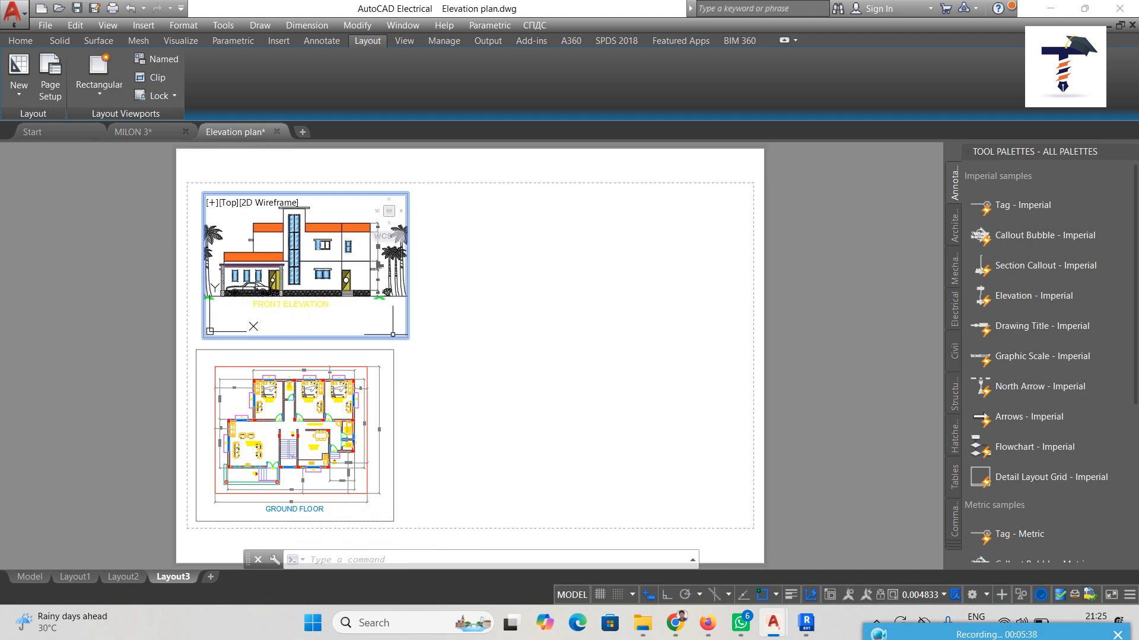
Step: Return to paper space and stretch the front elevation viewport's lower-right corner inward to line up with the ground floor viewport's right edge
double_click(427, 339)
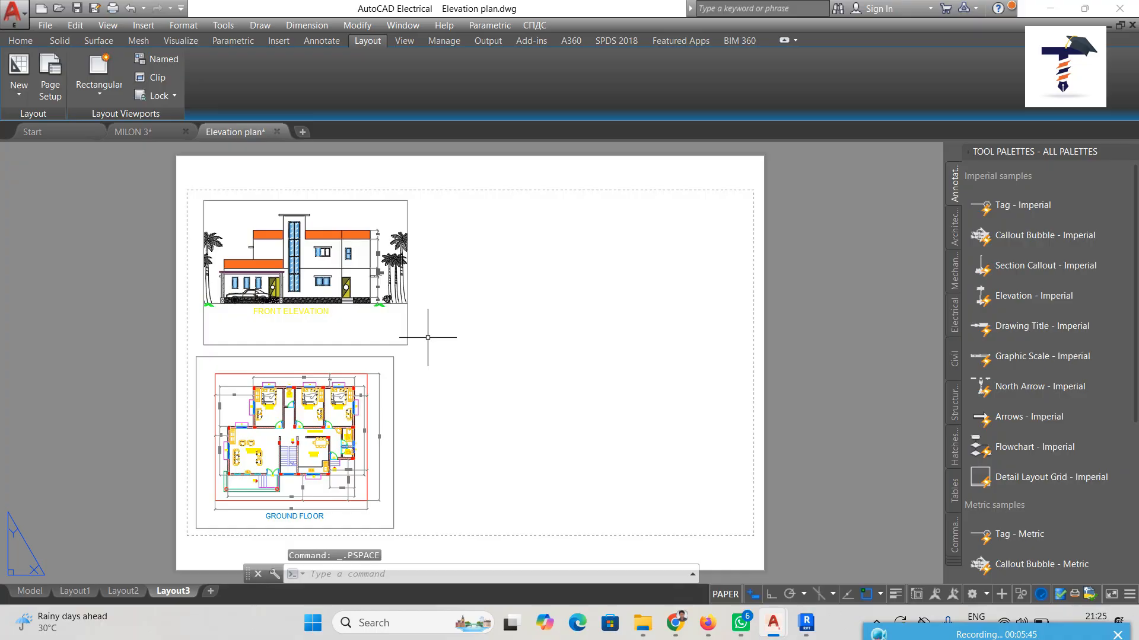
click(407, 344)
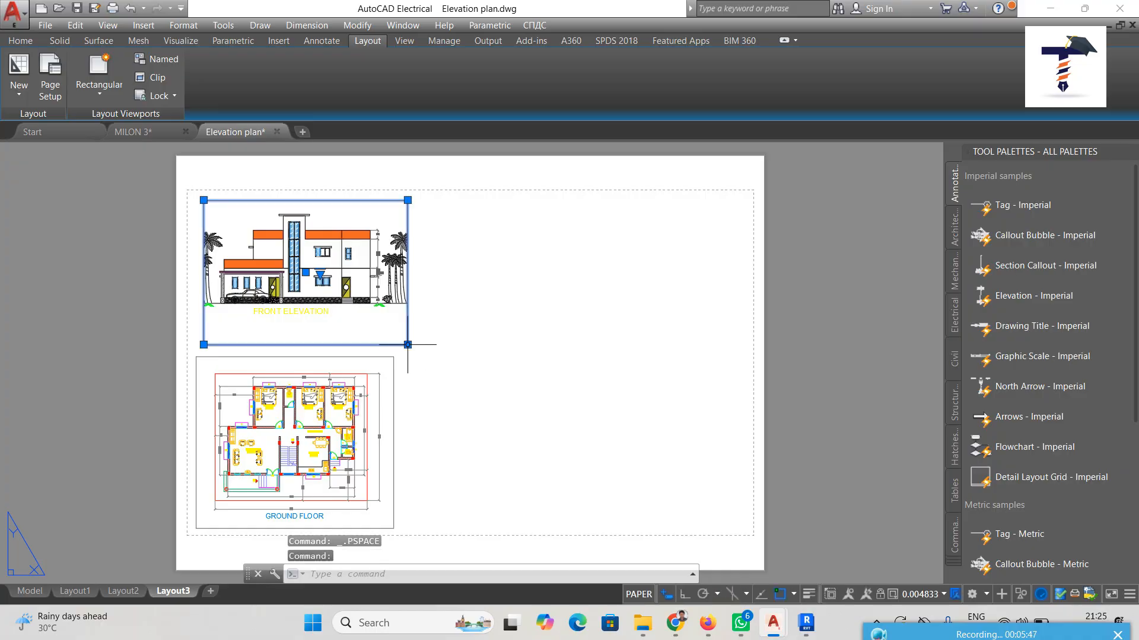
click(408, 344)
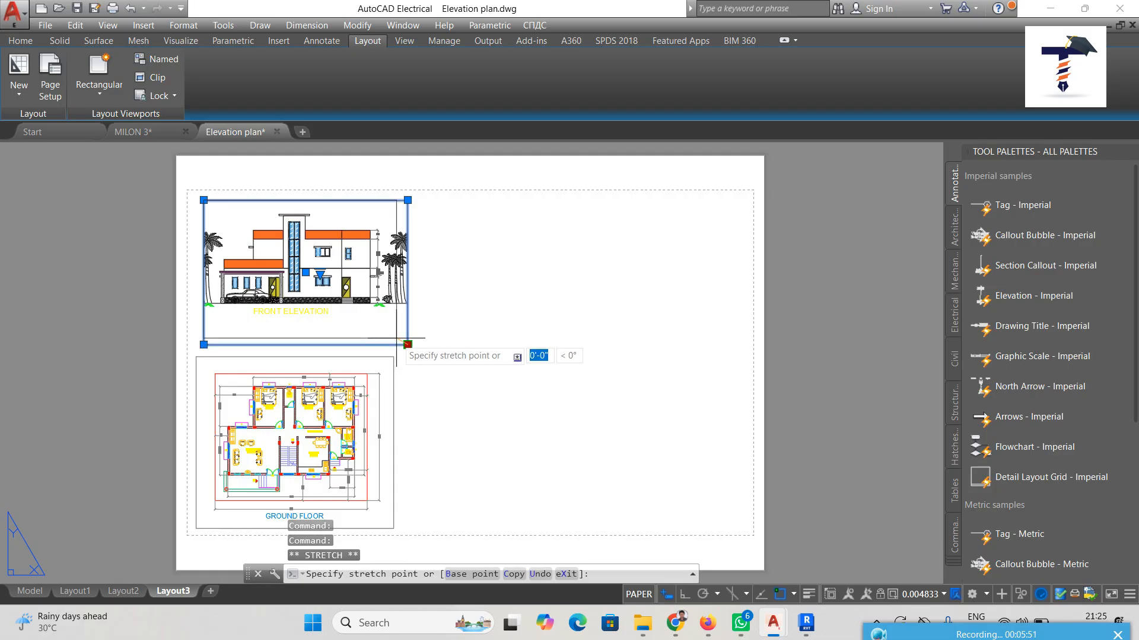
click(394, 337)
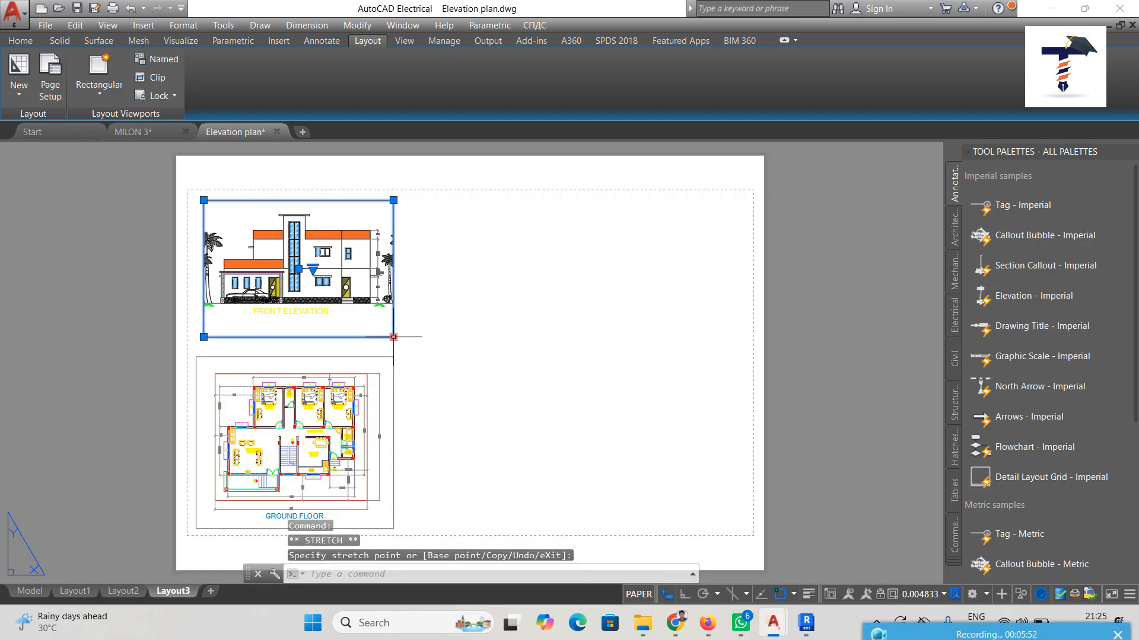
Step: Reduce and centre the front elevation so the whole house and its trees fit the viewport, and return to paper space
double_click(334, 322)
scroll(307, 281, down, 2)
middle_drag(307, 281, 301, 283)
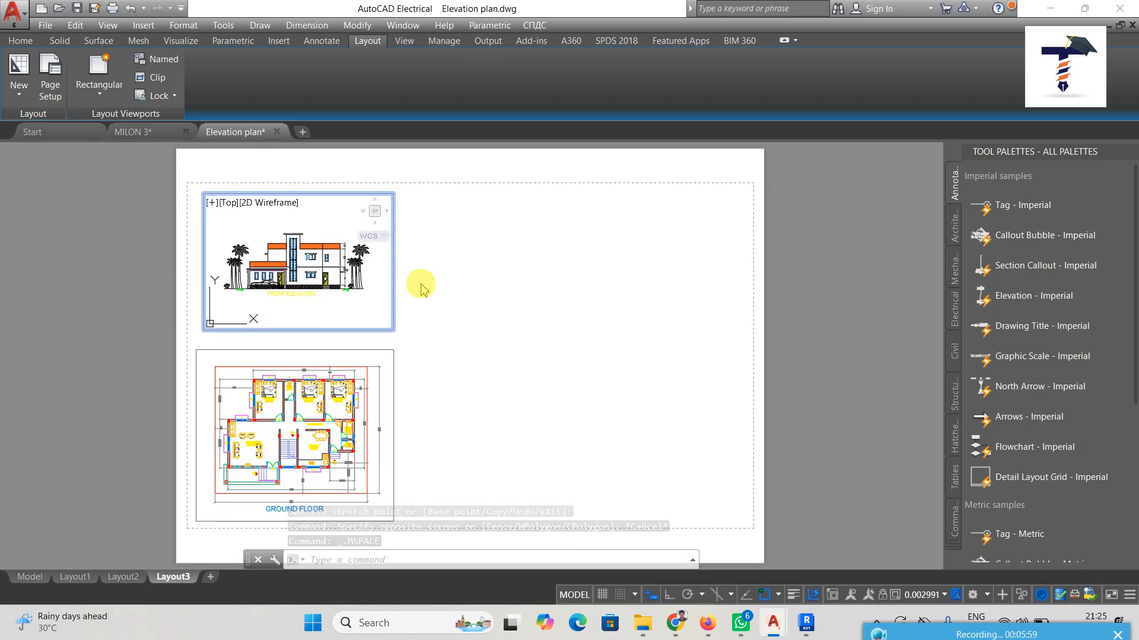
double_click(429, 286)
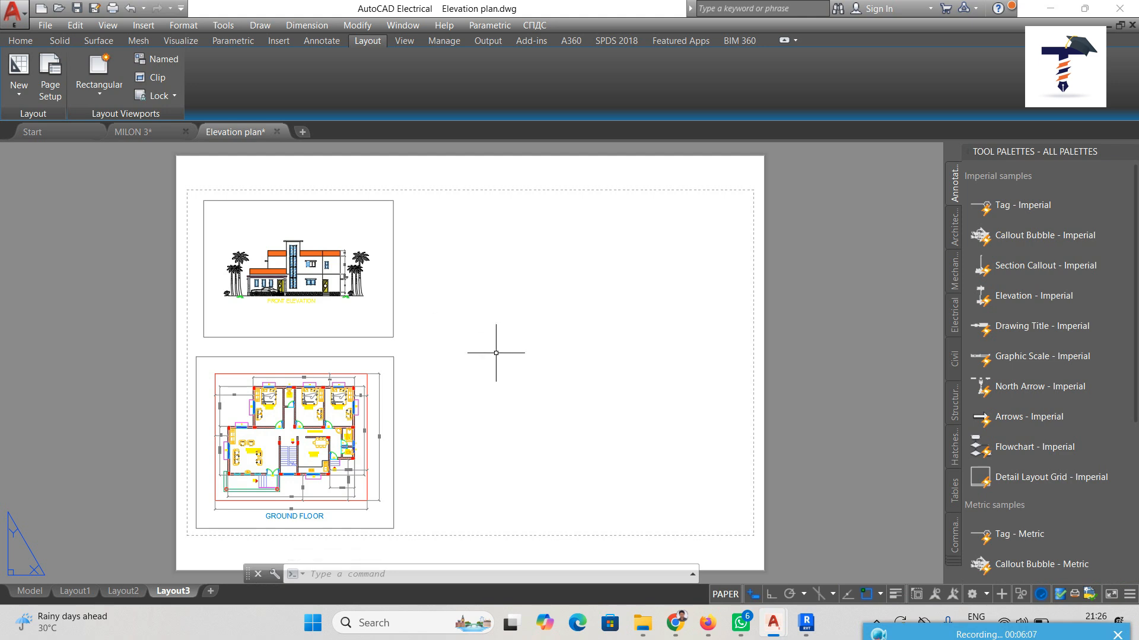
Step: Create a third rectangular viewport in the right half of the sheet
click(99, 95)
click(107, 118)
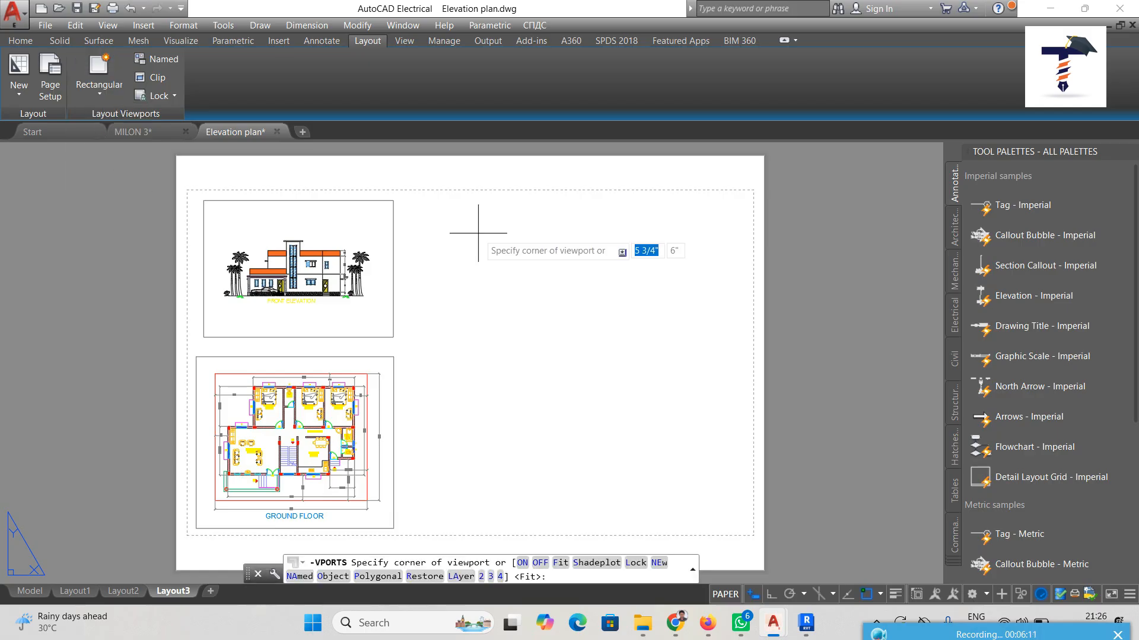
click(473, 232)
click(618, 379)
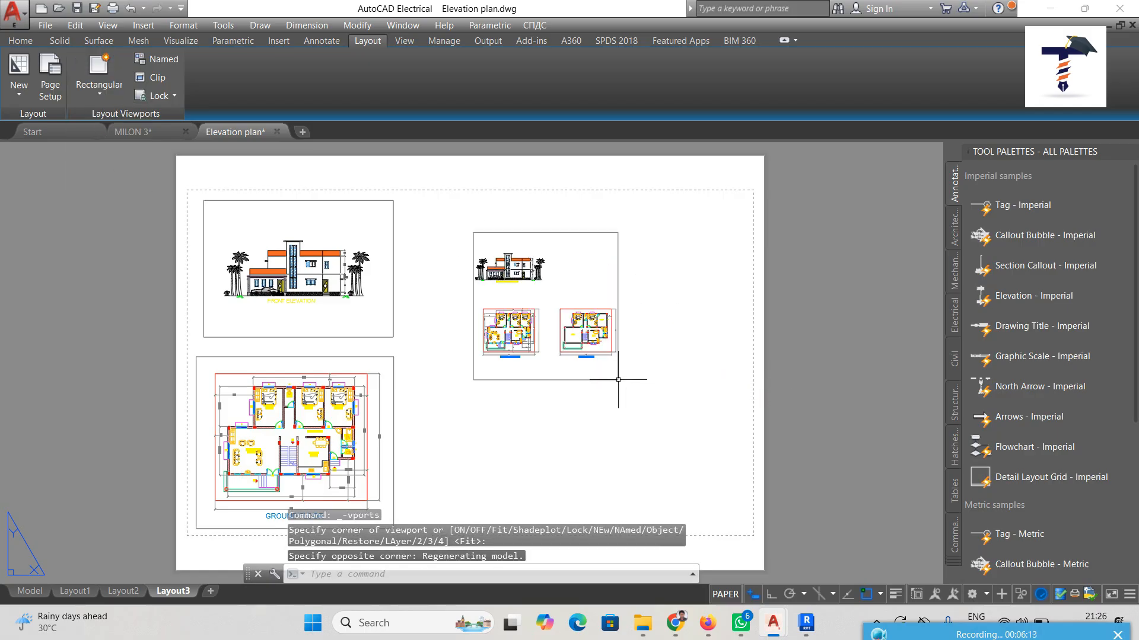
Step: Activate the new third viewport and enlarge the first floor plan, centring it inside the frame
scroll(569, 358, up, 3)
scroll(593, 360, down, 3)
click(584, 300)
click(584, 300)
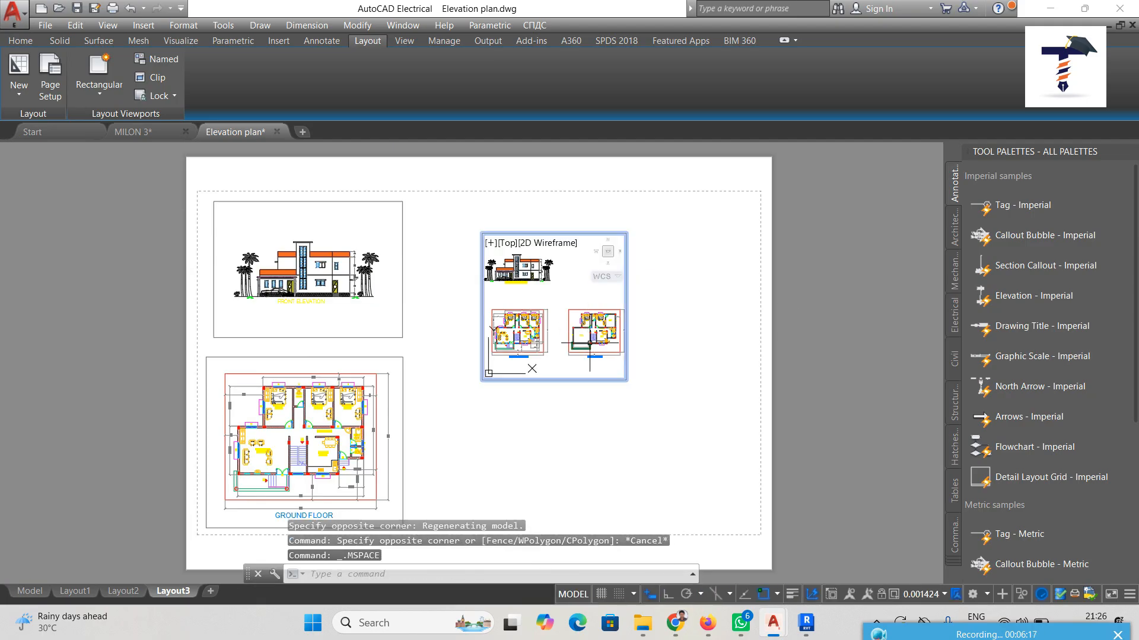
scroll(590, 344, up, 4)
scroll(546, 311, down, 4)
mouse_move(547, 311)
middle_down()
mouse_move(547, 336)
mouse_move(546, 321)
middle_up()
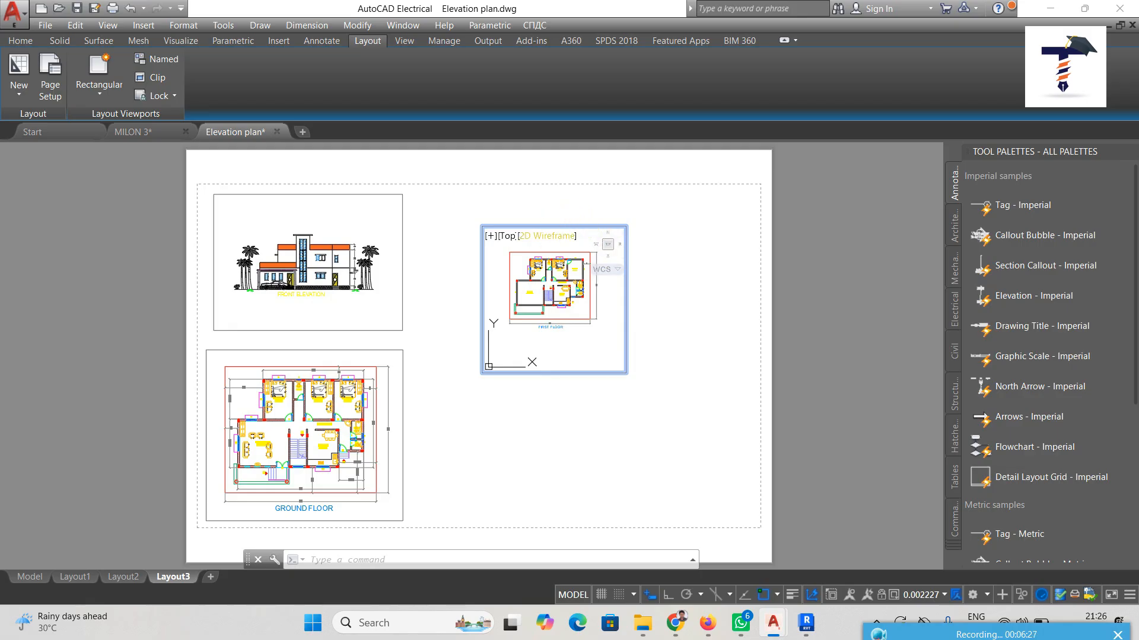
middle_drag(547, 297, 548, 315)
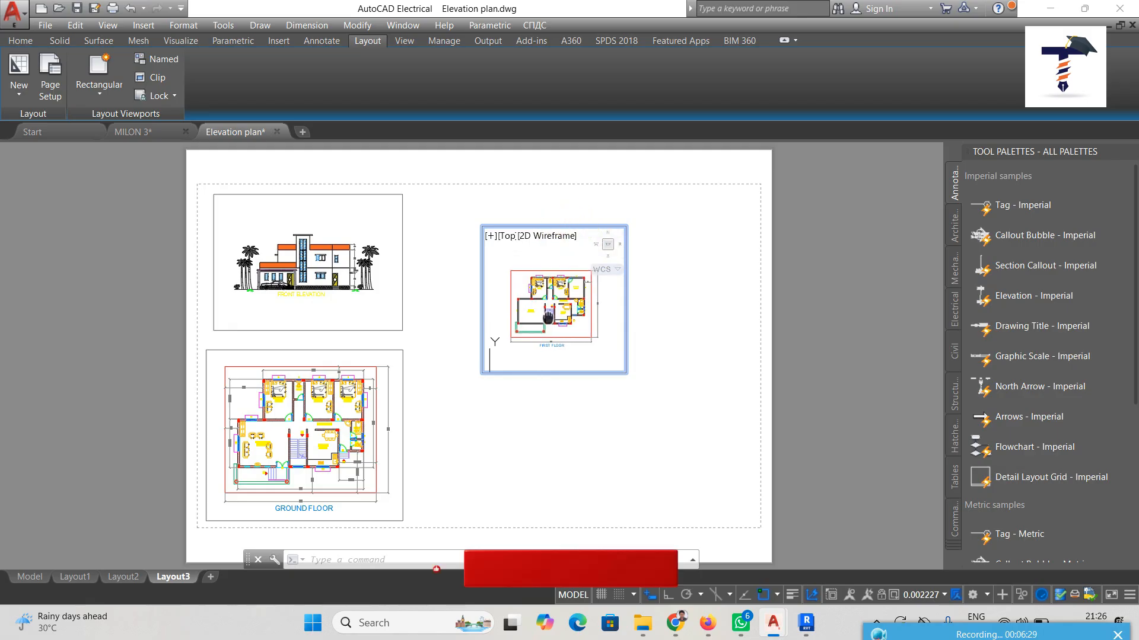
Step: Return to paper space and stretch the first floor viewport's lower-right corner outward to make the frame larger
click(623, 378)
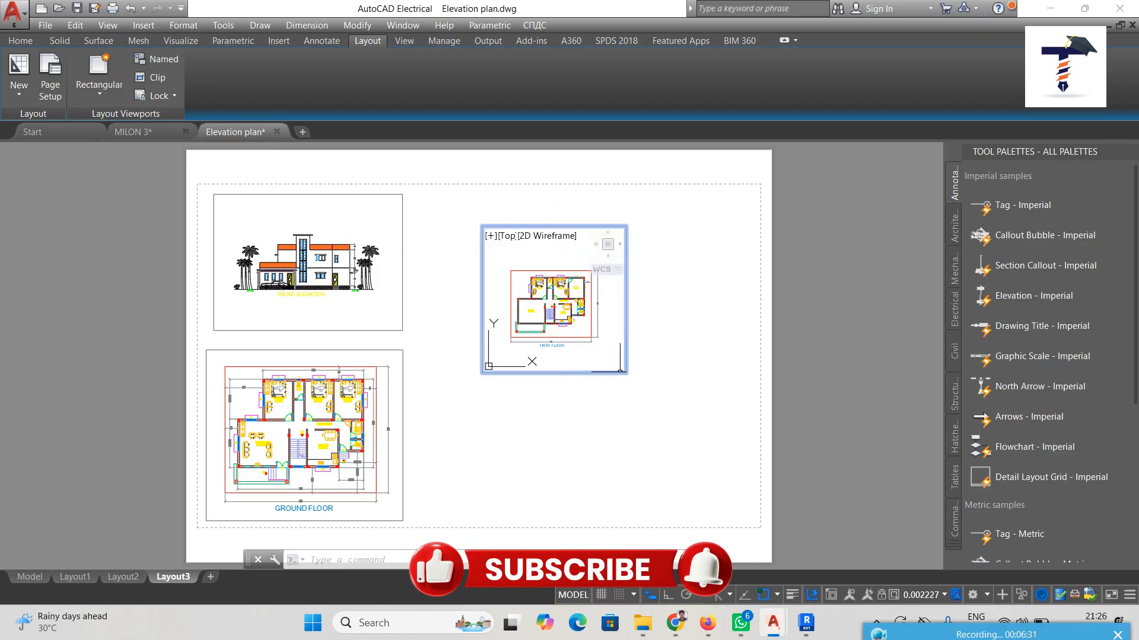
click(651, 366)
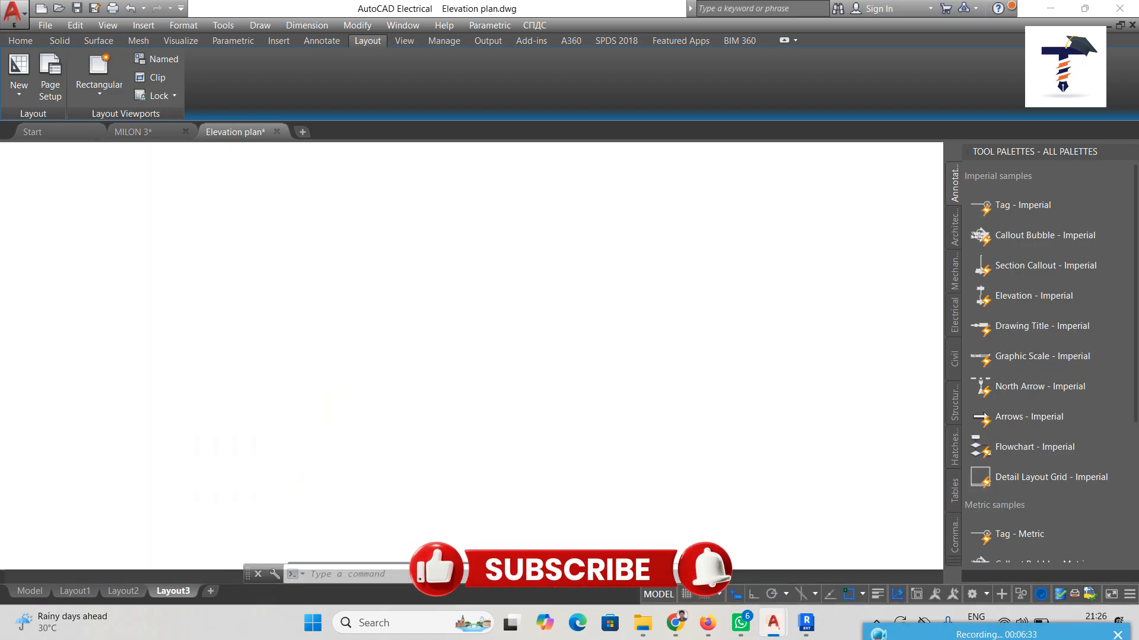
click(626, 380)
click(626, 379)
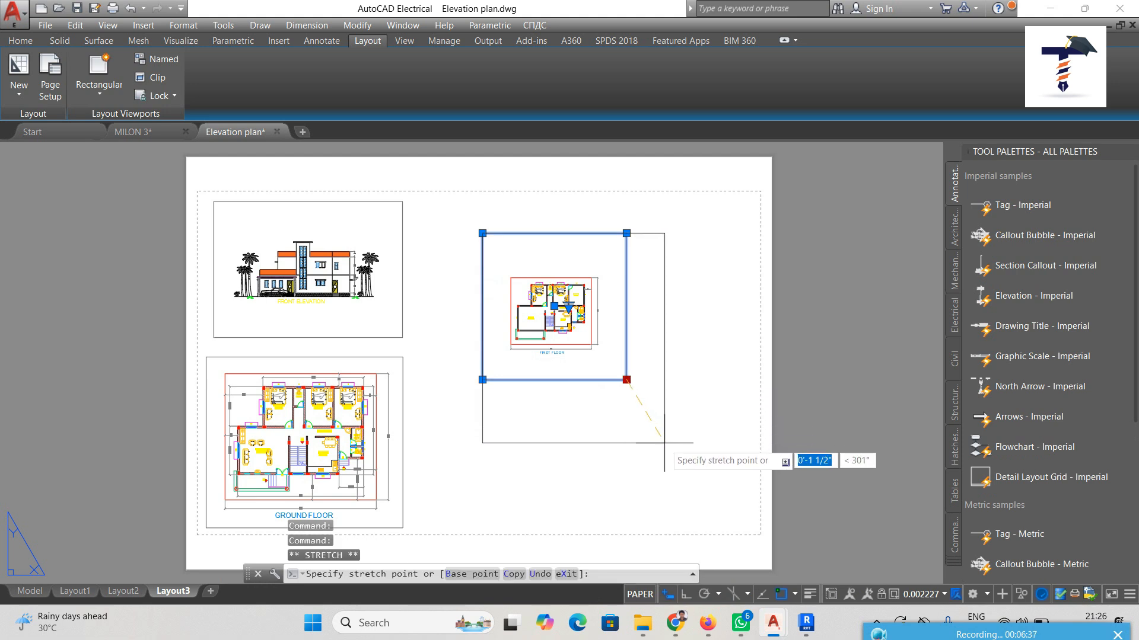
click(664, 443)
Step: Activate the first floor viewport again and enlarge the plan inside the bigger frame
double_click(598, 373)
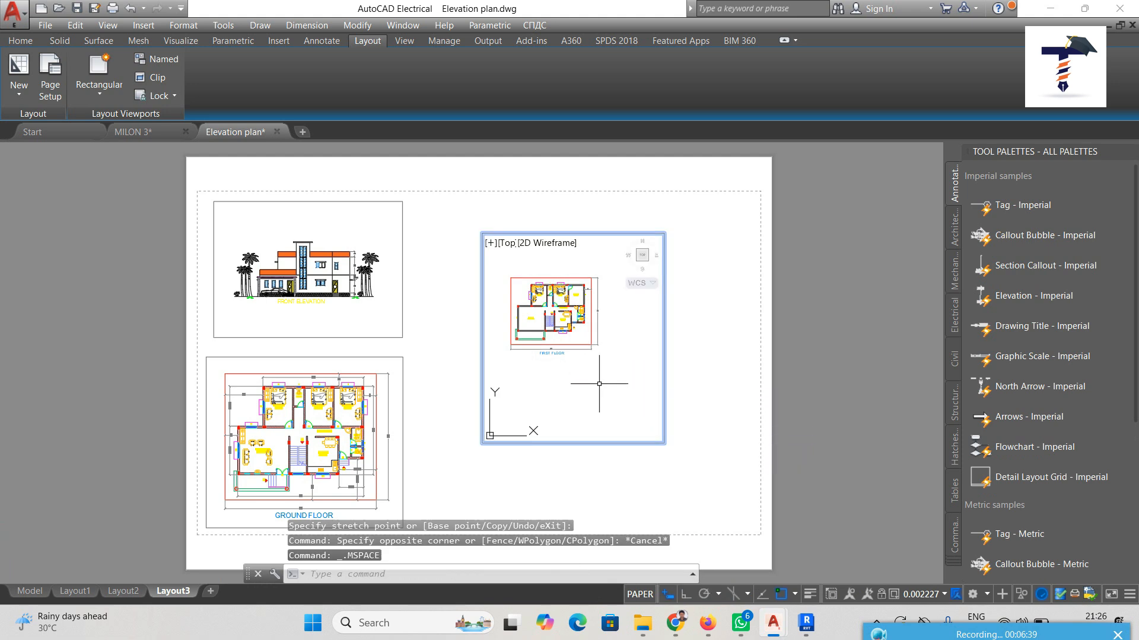
scroll(543, 293, up, 2)
middle_drag(556, 325, 571, 339)
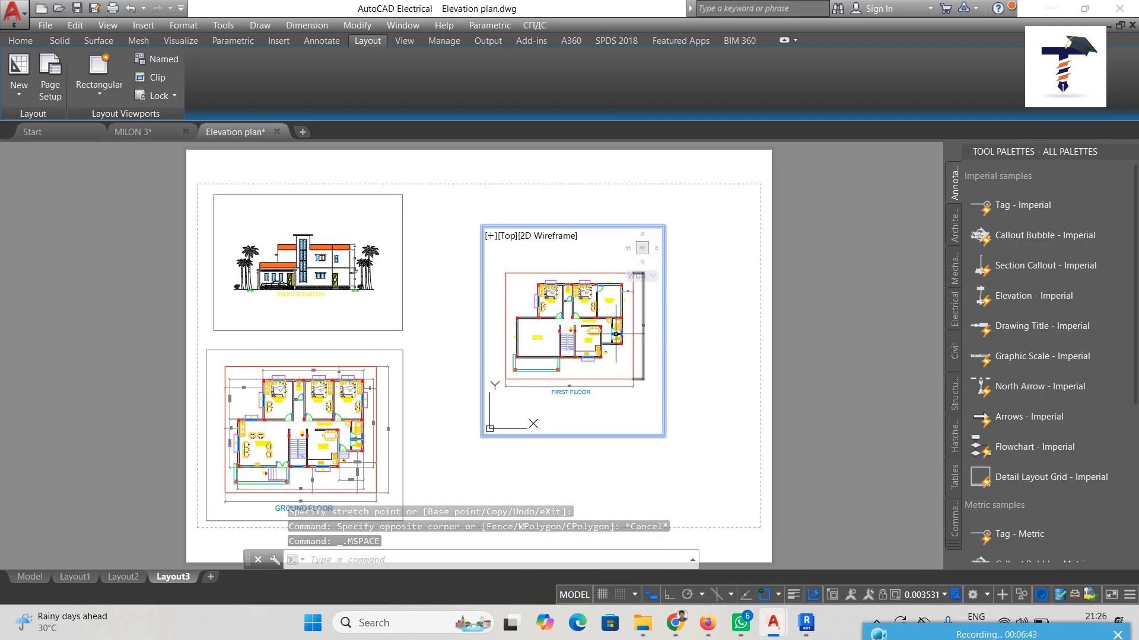
scroll(590, 320, up, 2)
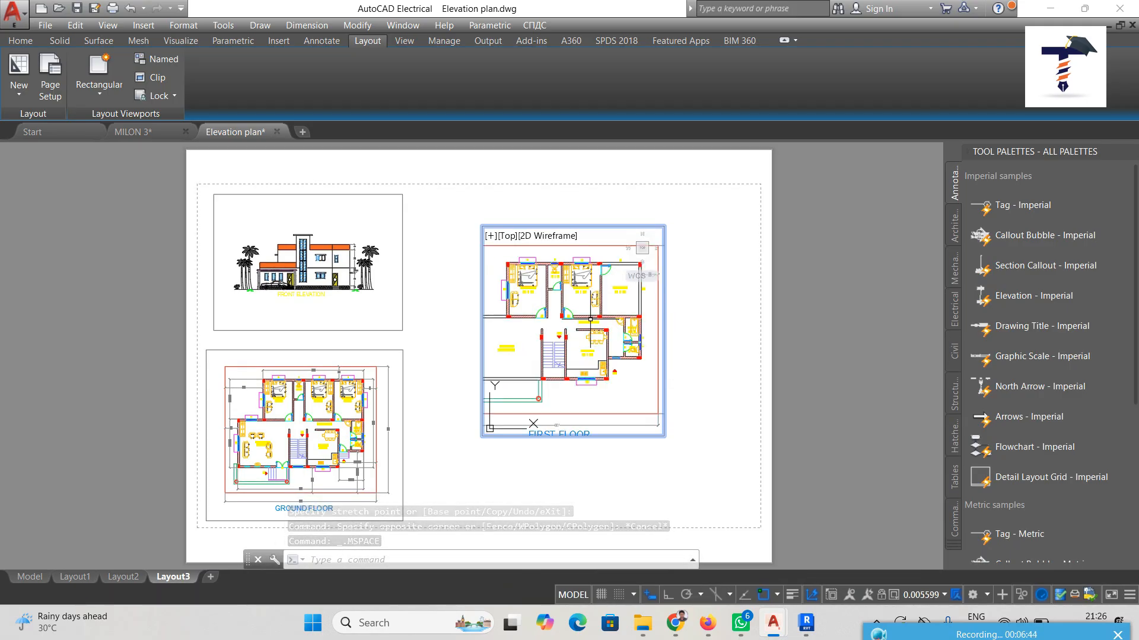
Step: Return to paper space and stretch the first floor viewport's lower-right and upper-left corners outward until the whole plan and its title fit
double_click(701, 418)
click(663, 415)
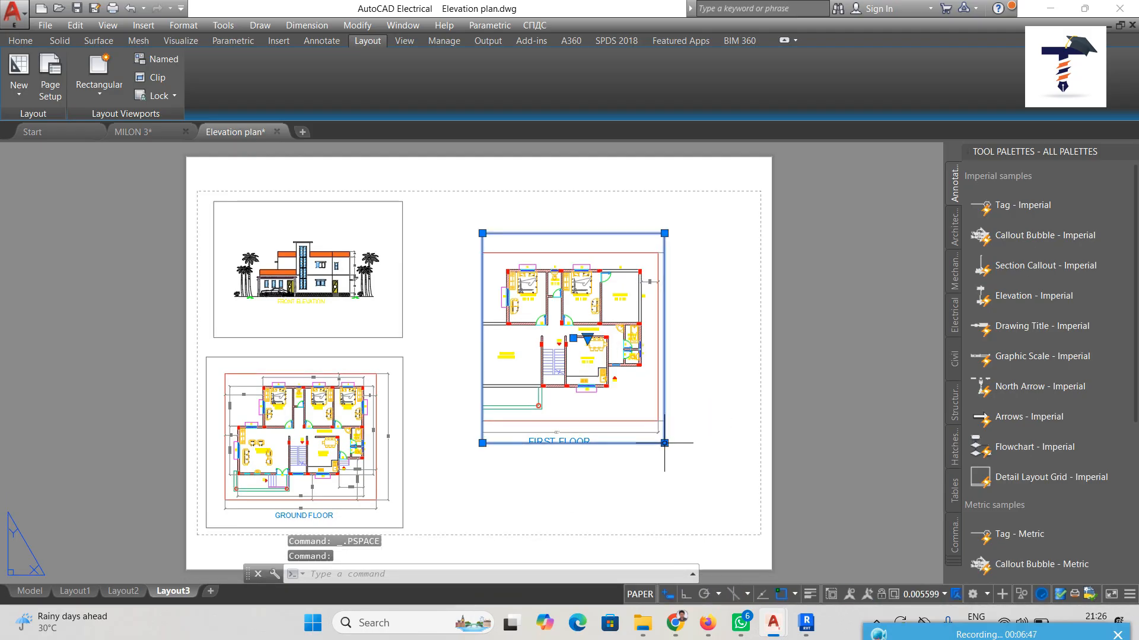
click(664, 436)
click(705, 468)
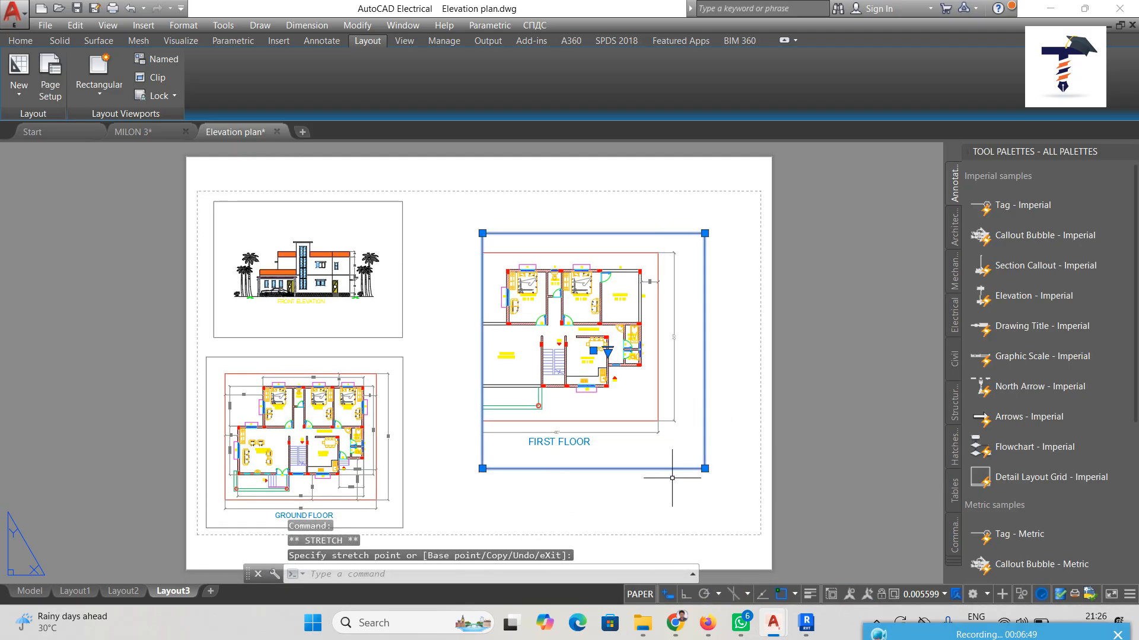
click(482, 233)
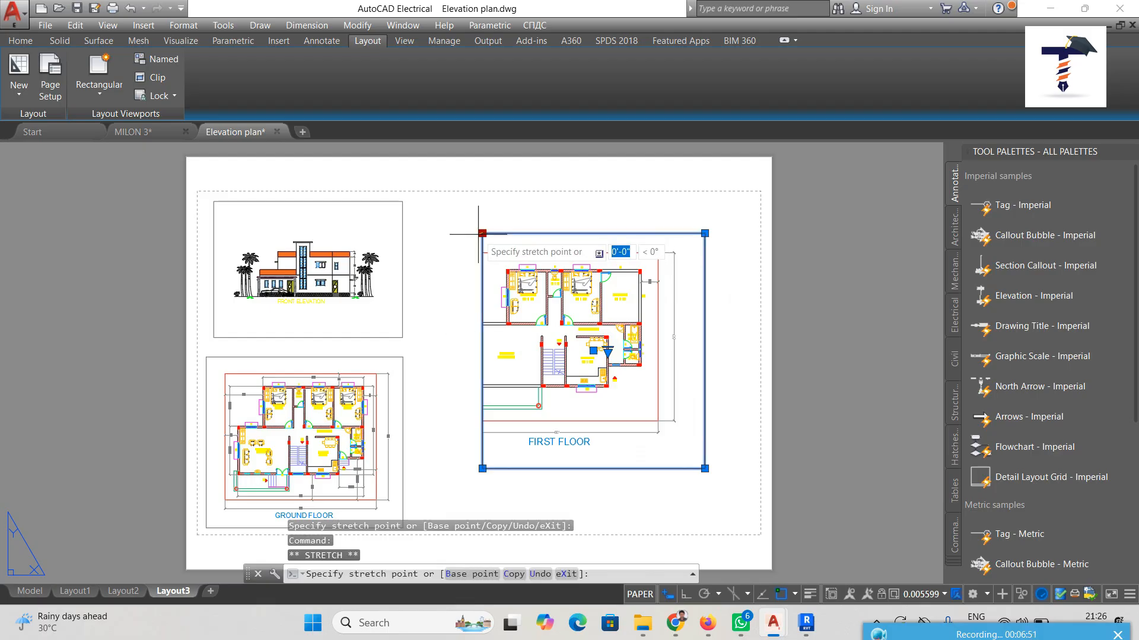
click(459, 226)
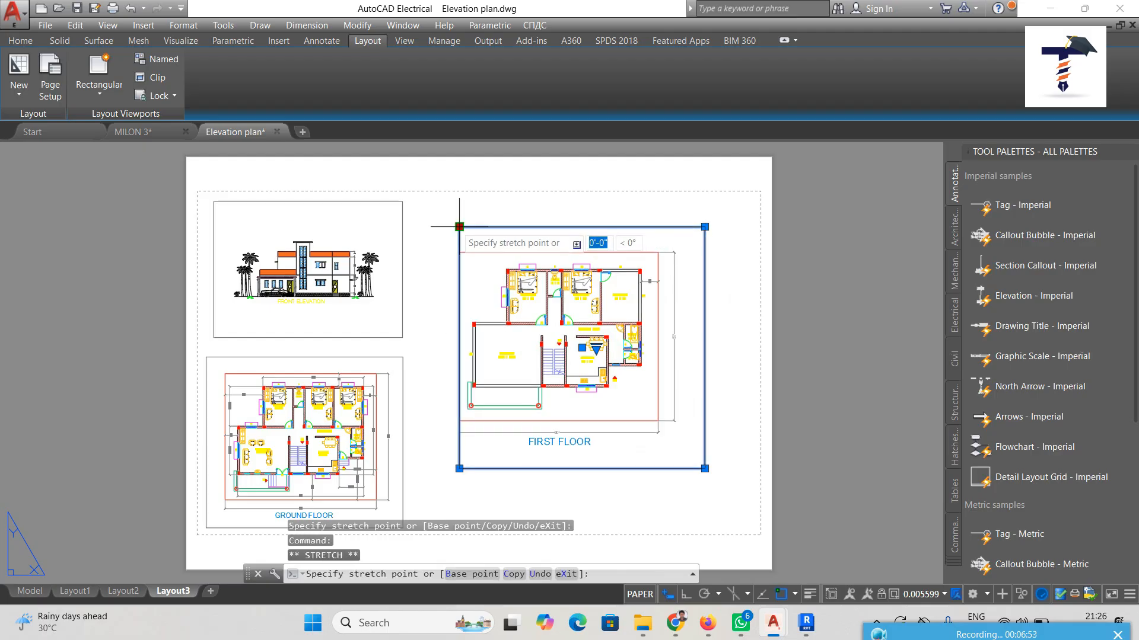
click(441, 222)
Step: Move the first floor viewport down the sheet, beside the ground floor viewport
click(738, 457)
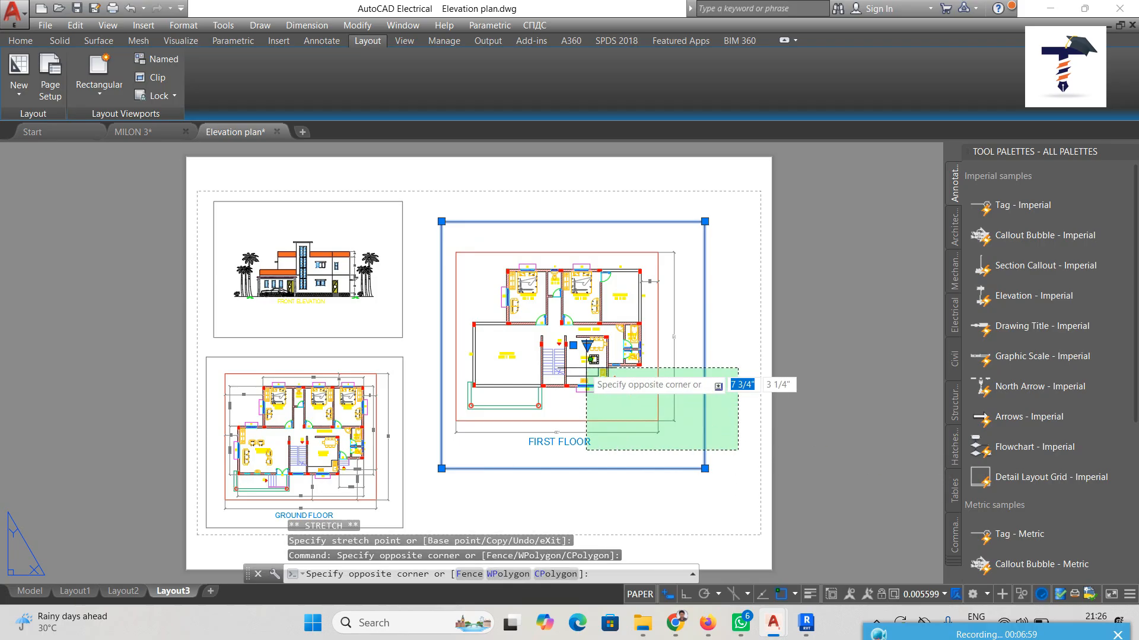
click(679, 404)
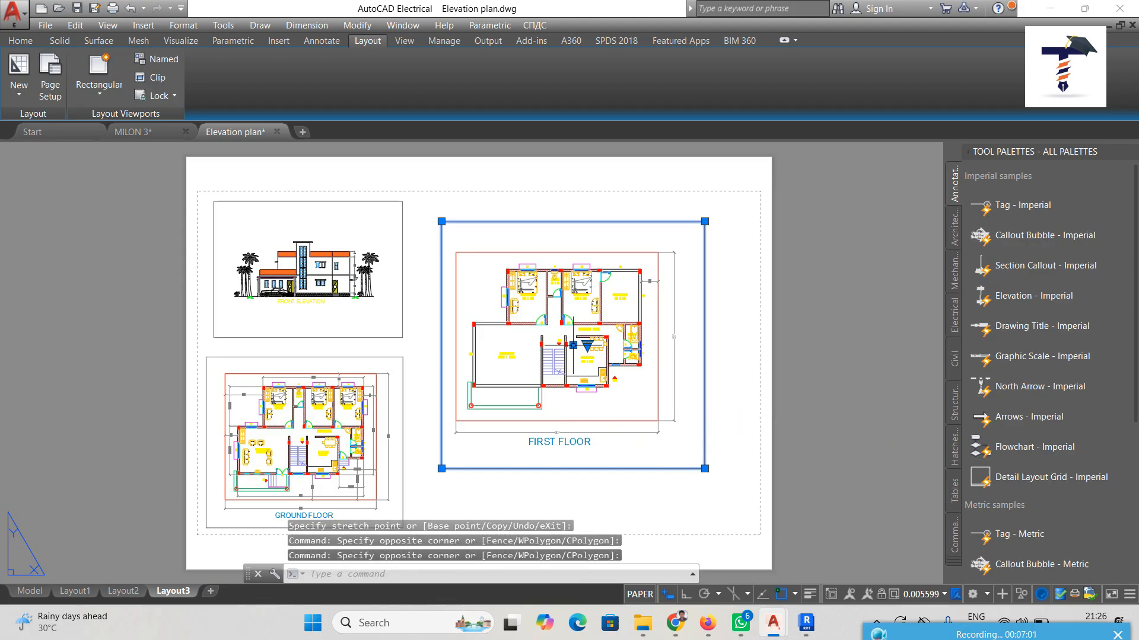
click(573, 345)
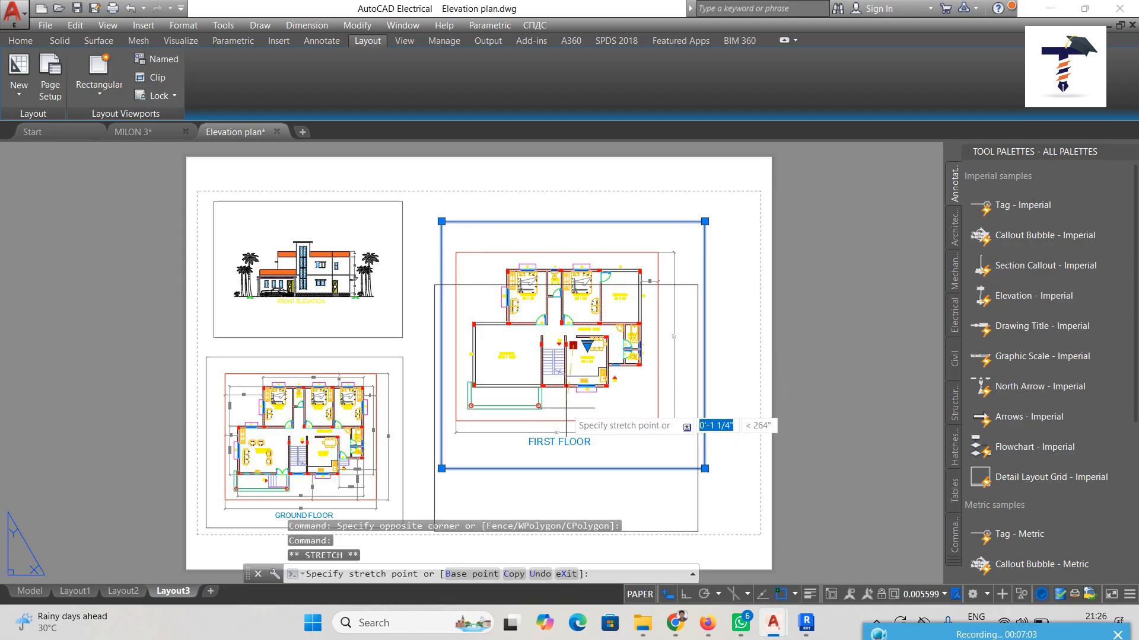
click(566, 408)
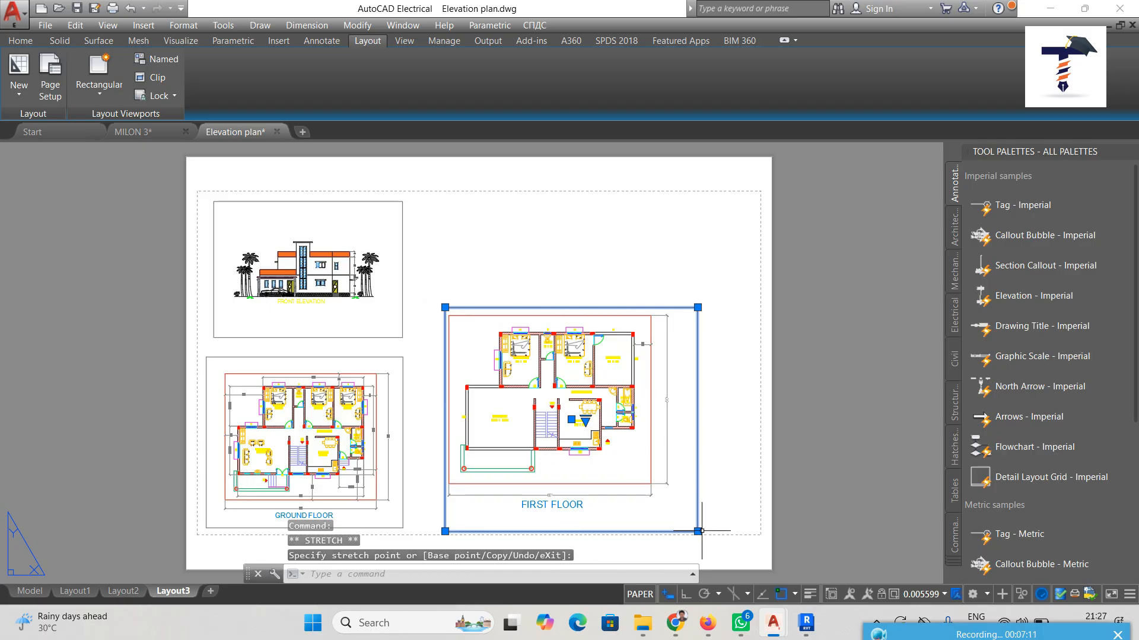
Step: Tighten the first floor viewport's frame around the plan and move it down to the lower printable margin
click(673, 510)
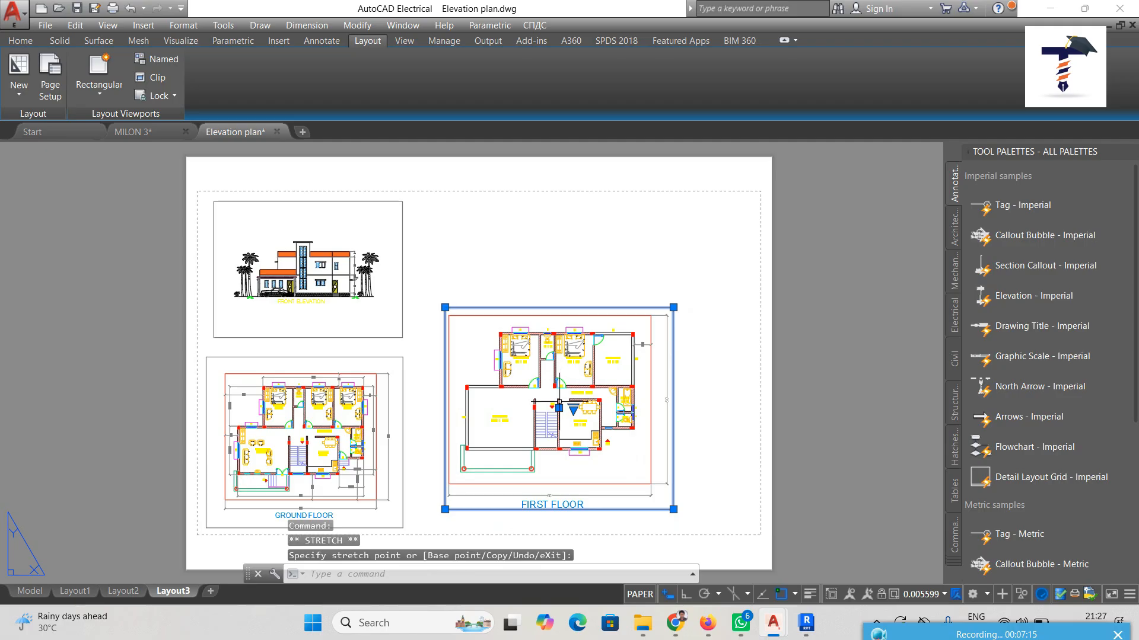
click(558, 408)
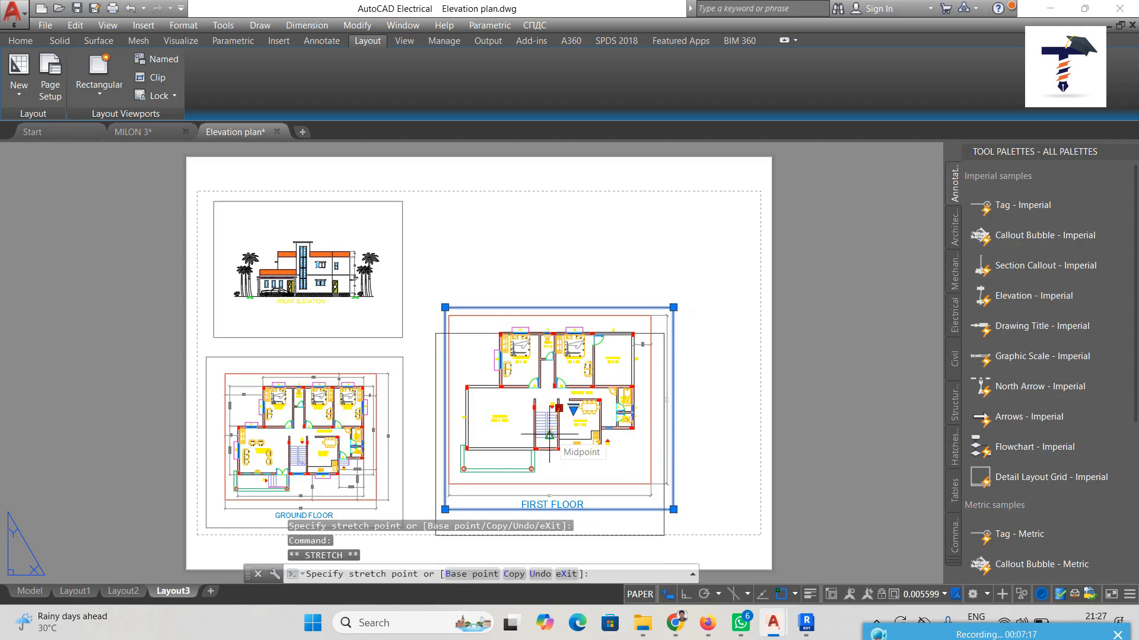
click(549, 435)
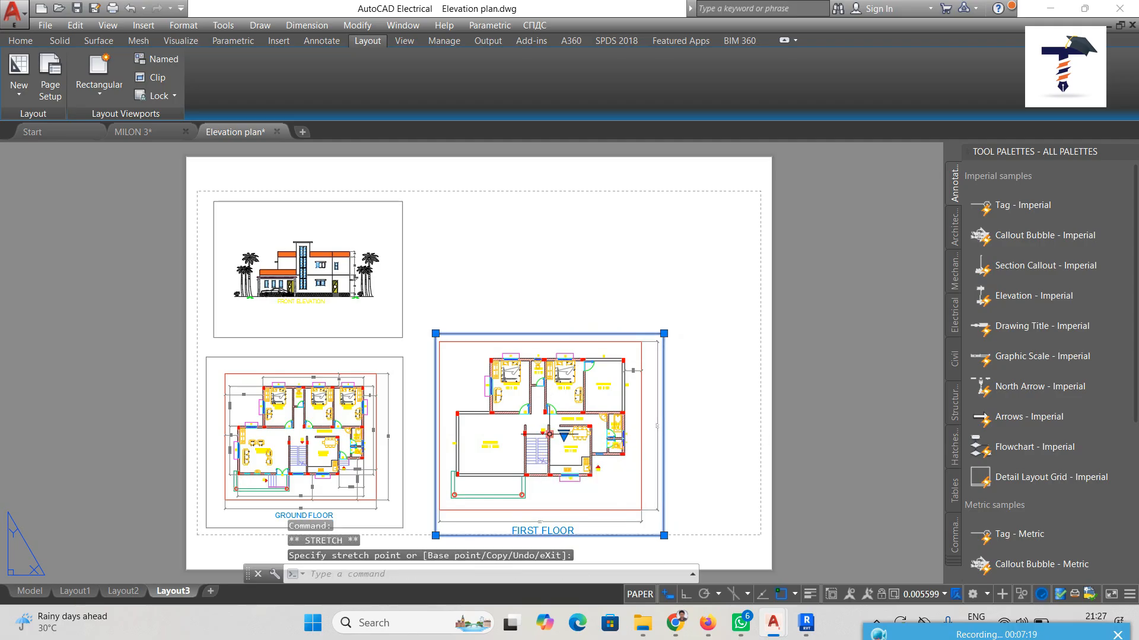
Step: Activate the first floor viewport, slightly reduce the plan so its title clears the frame's lower edge, and return to paper space
double_click(463, 356)
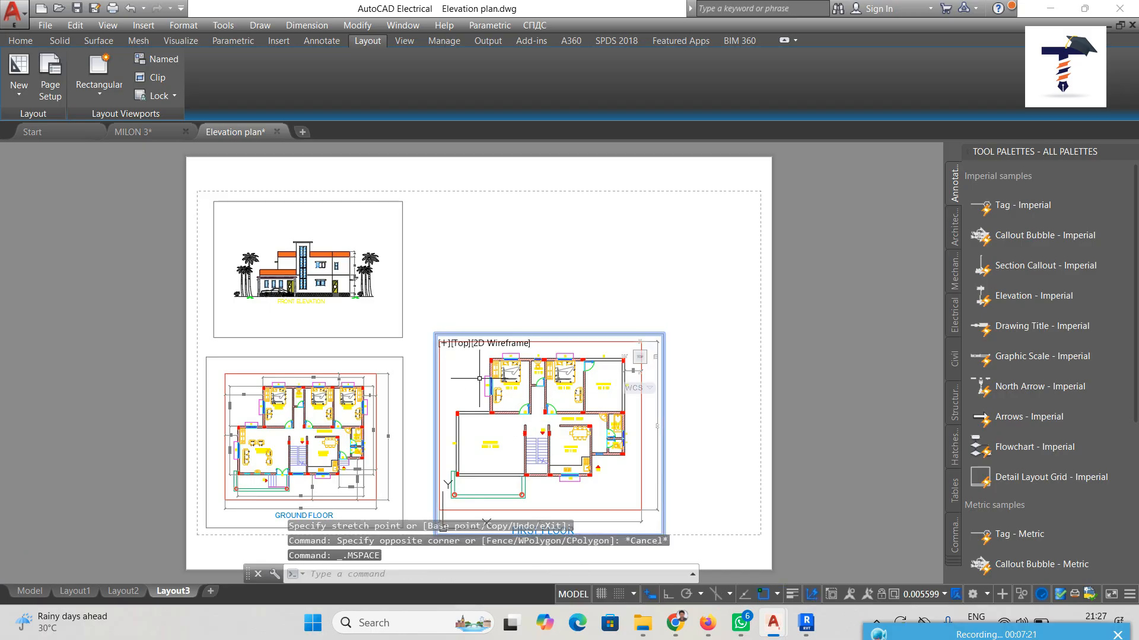
scroll(480, 377, down, 2)
scroll(483, 383, up, 2)
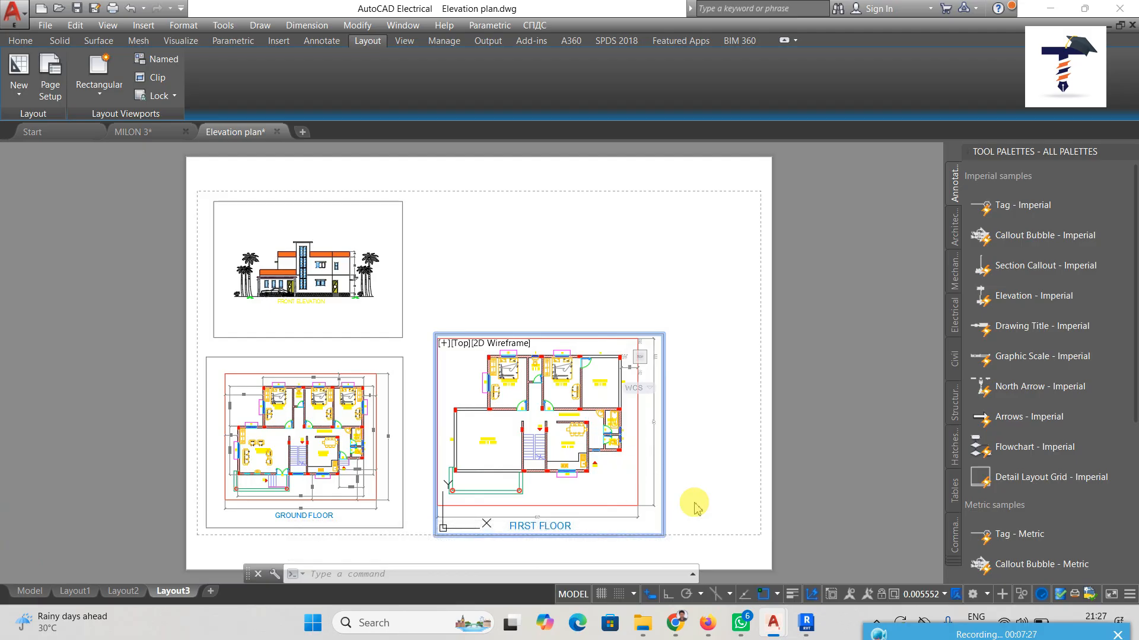
click(606, 385)
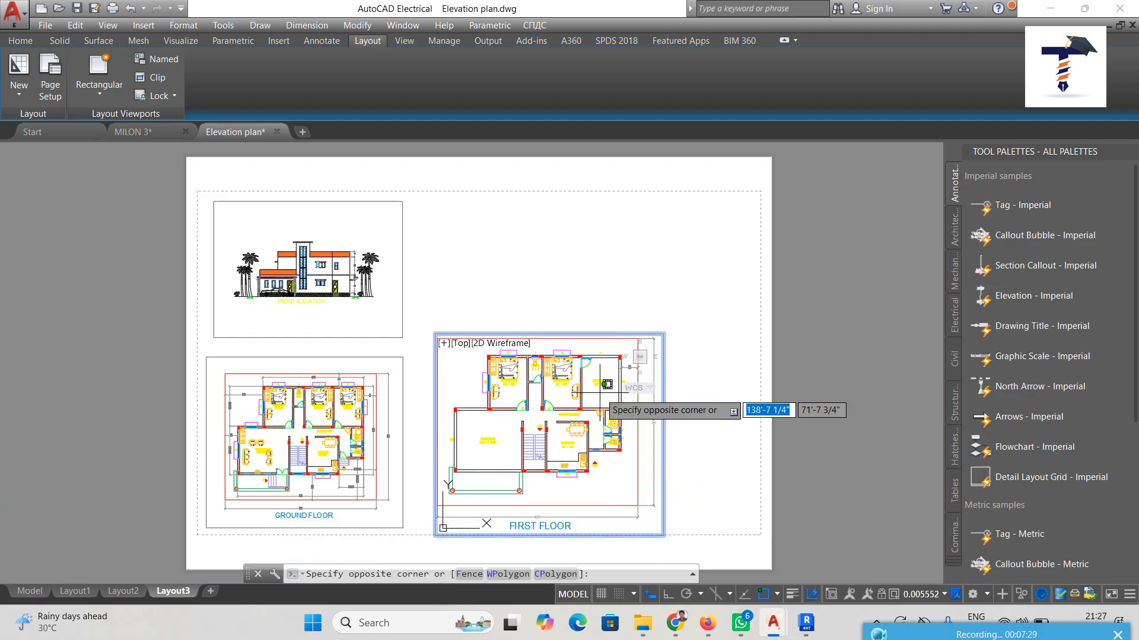
click(643, 441)
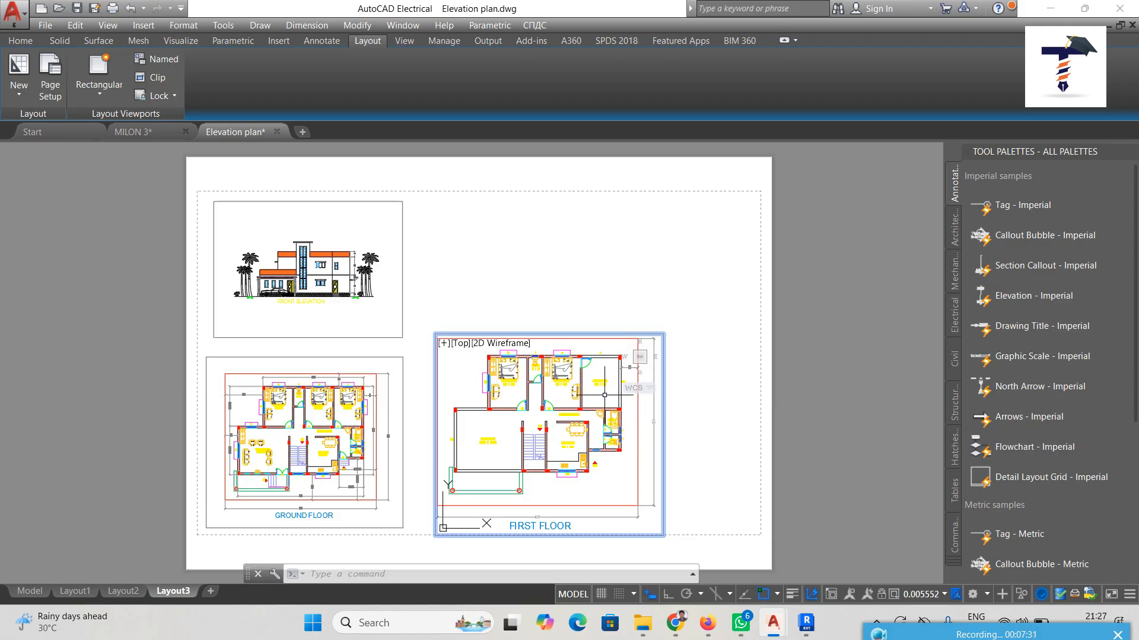
click(646, 459)
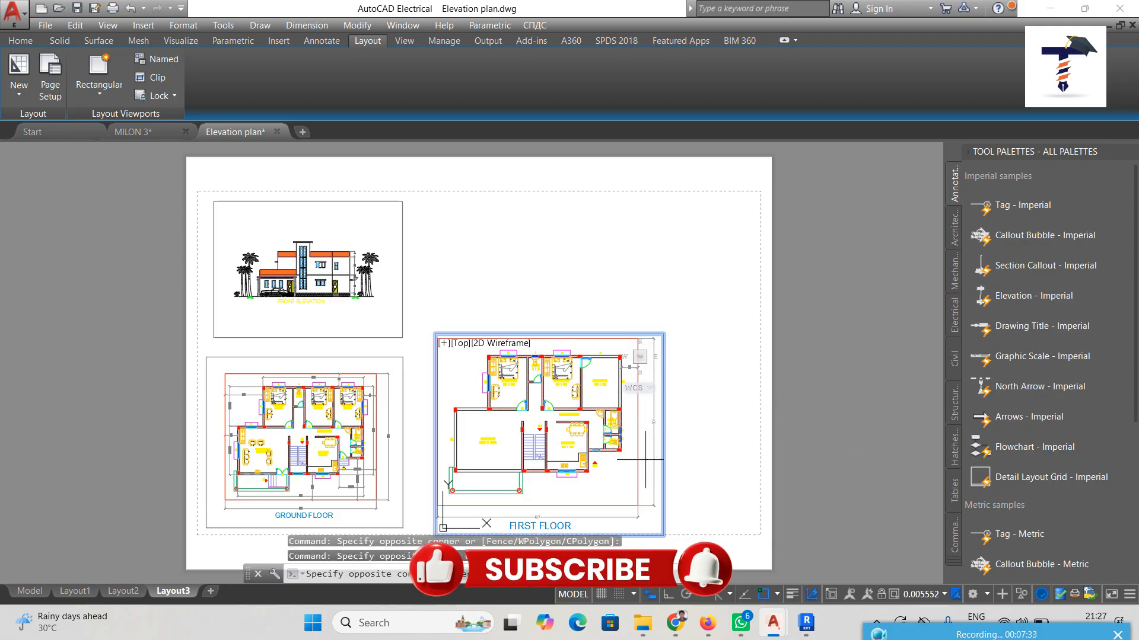
click(719, 446)
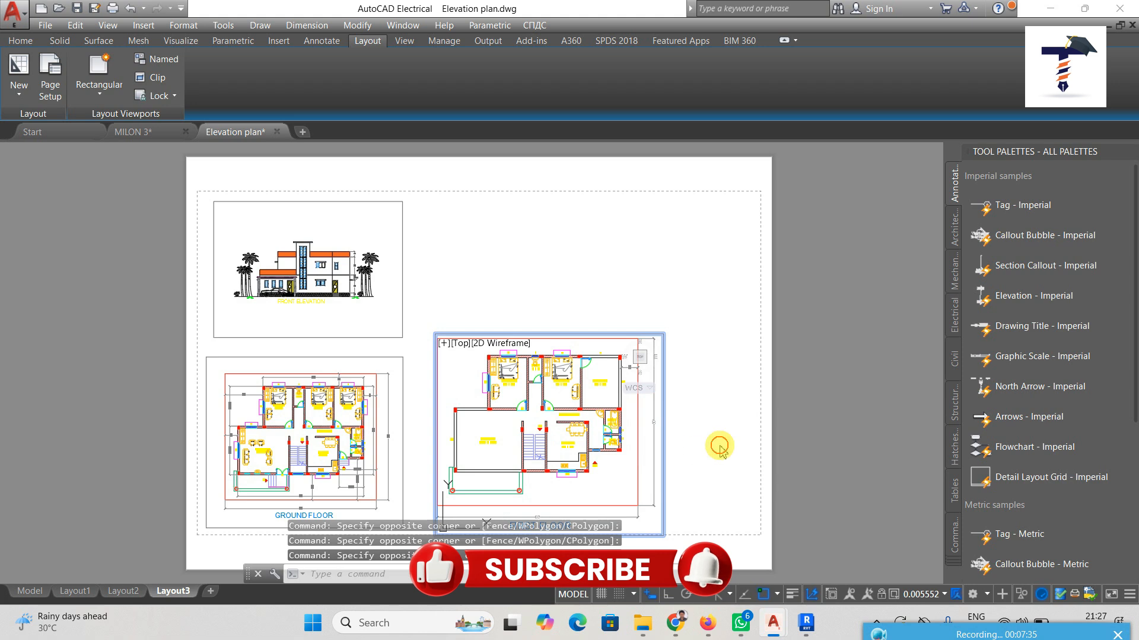
double_click(625, 310)
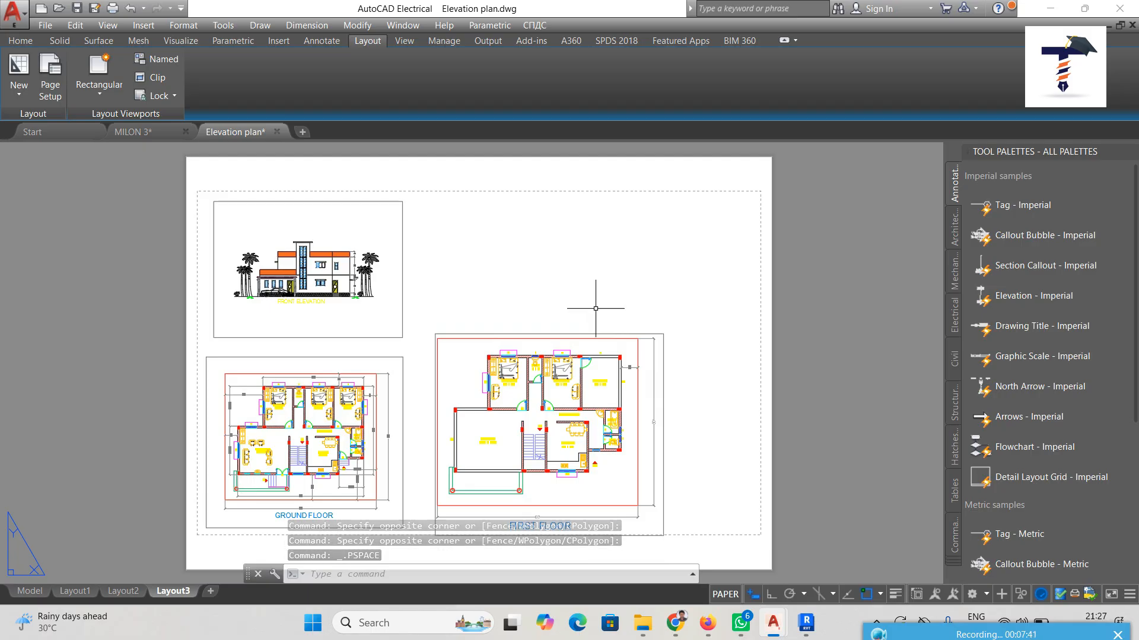
click(189, 591)
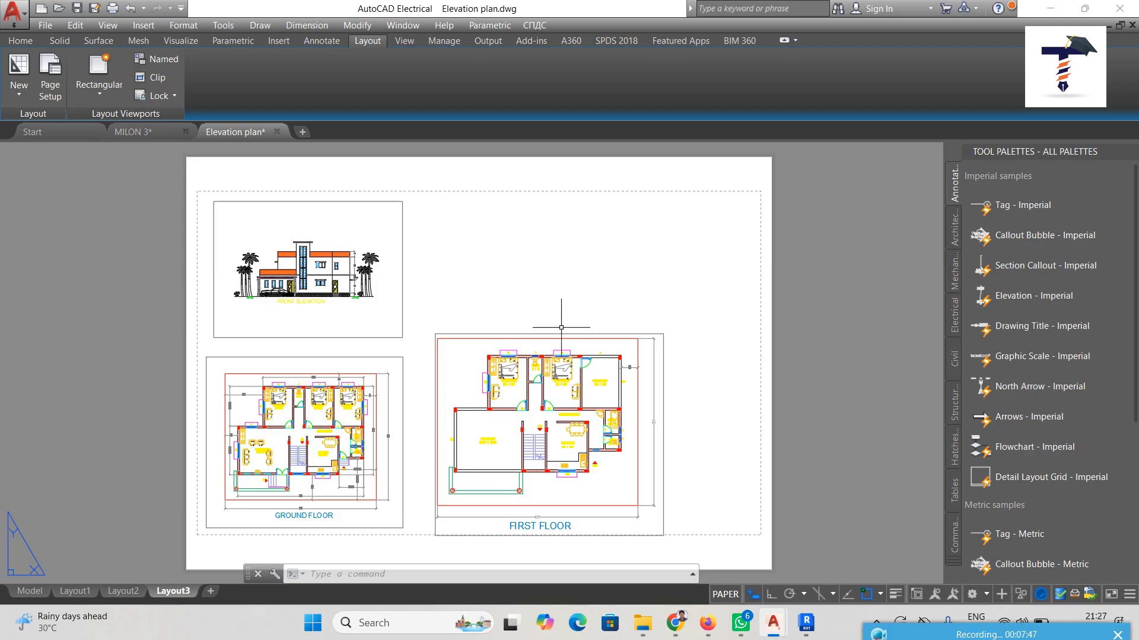
click(175, 591)
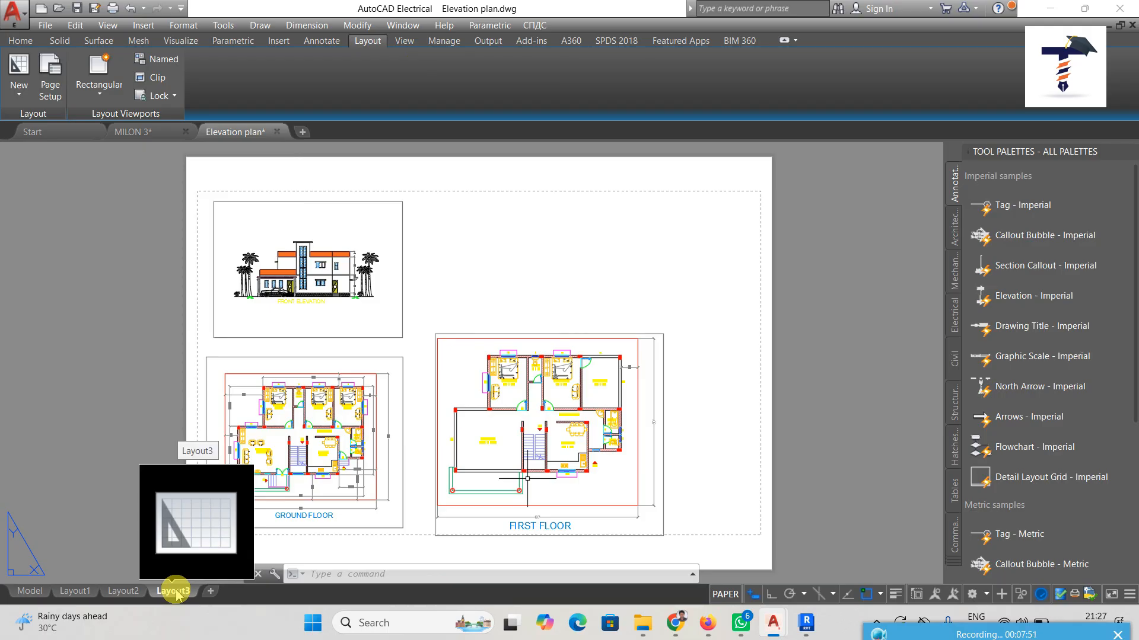
Step: Create a six-sided polygonal viewport in the empty area above the first floor viewport, closing its outline at the start point
click(99, 93)
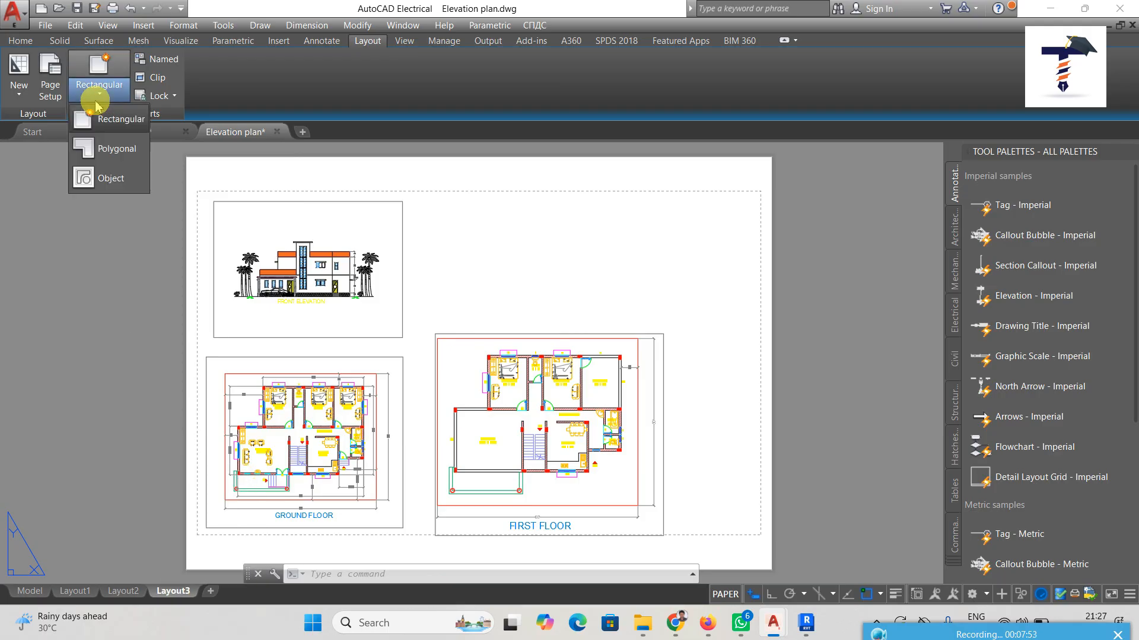
click(115, 148)
click(473, 222)
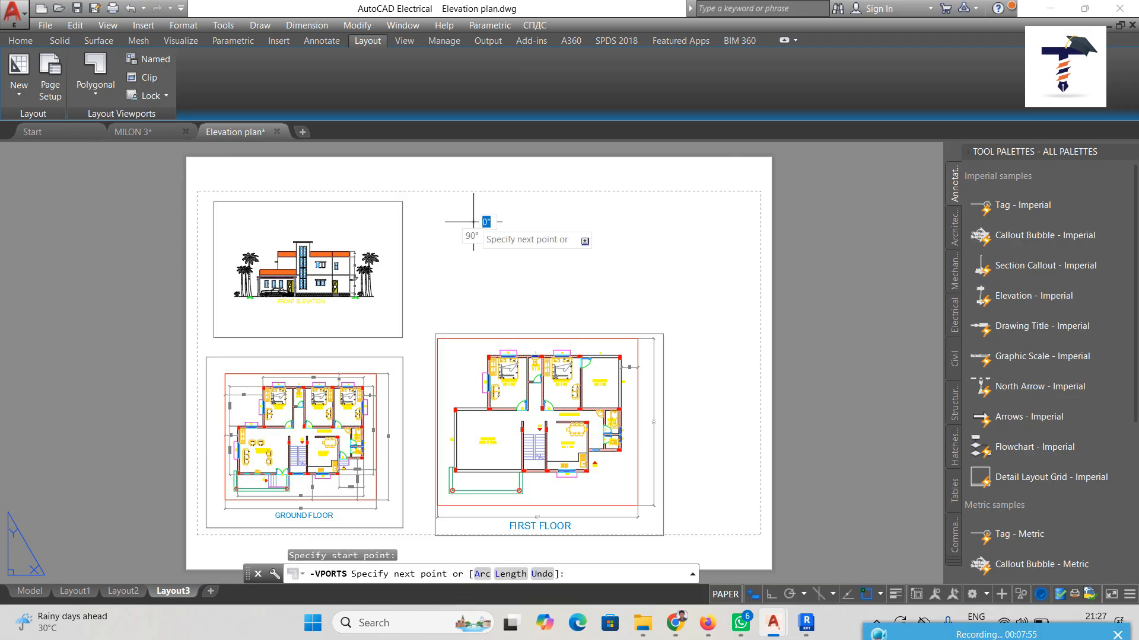
click(578, 199)
click(653, 257)
click(638, 309)
click(508, 317)
click(440, 284)
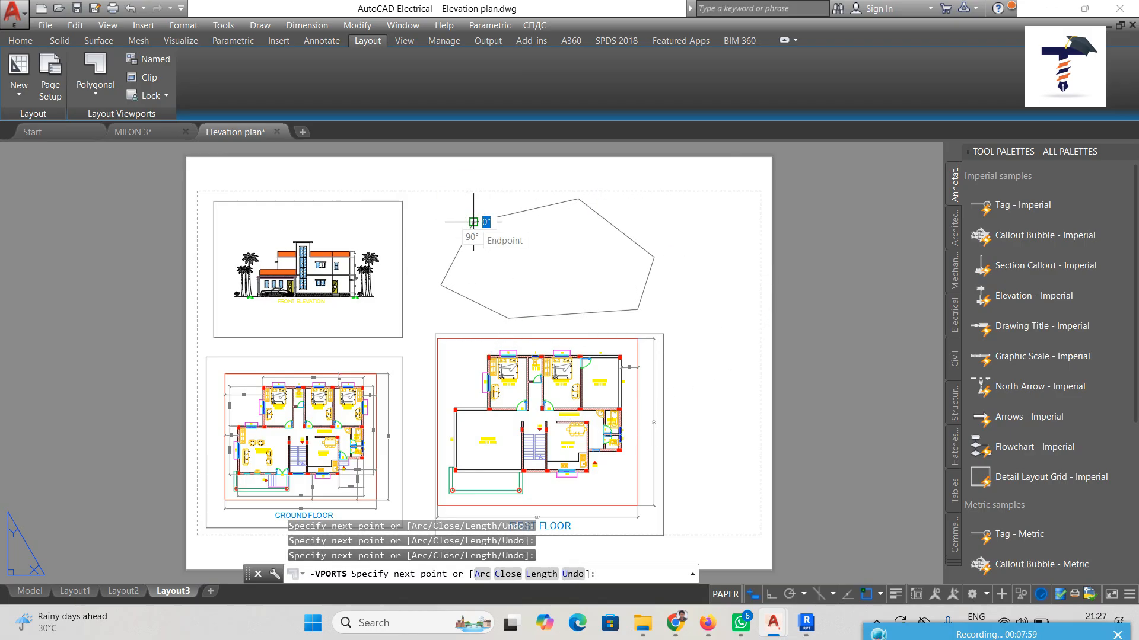
right_click(473, 222)
click(484, 234)
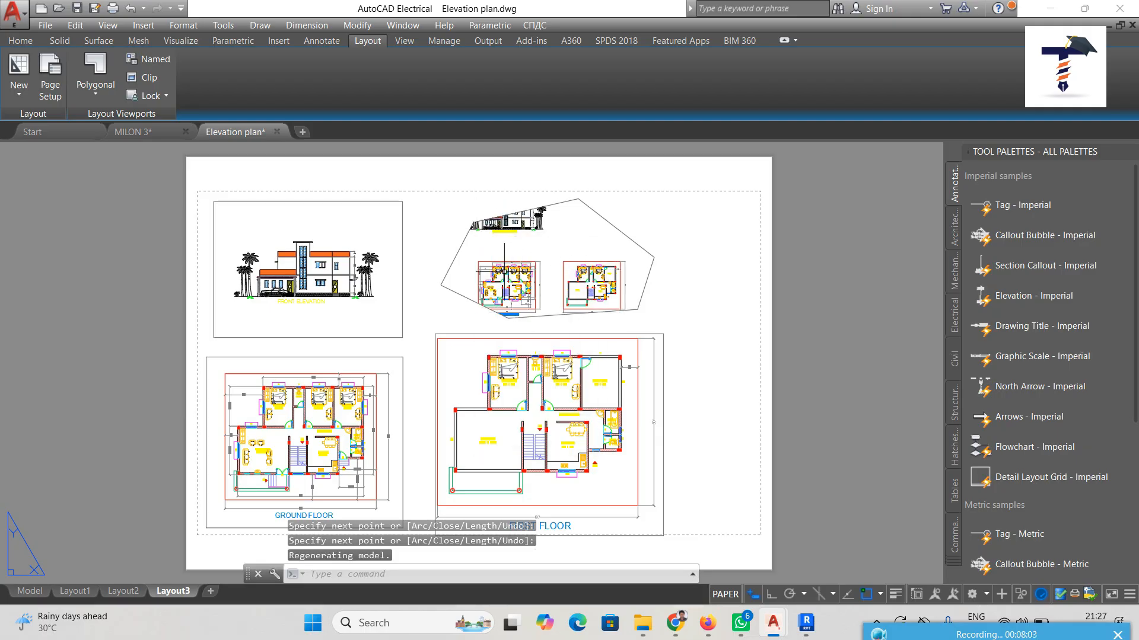
Step: Activate the polygonal viewport, enlarge and centre the ground floor plan with its title inside the frame, and return to paper space
mouse_move(547, 282)
middle_down()
mouse_move(561, 264)
mouse_move(540, 280)
middle_up()
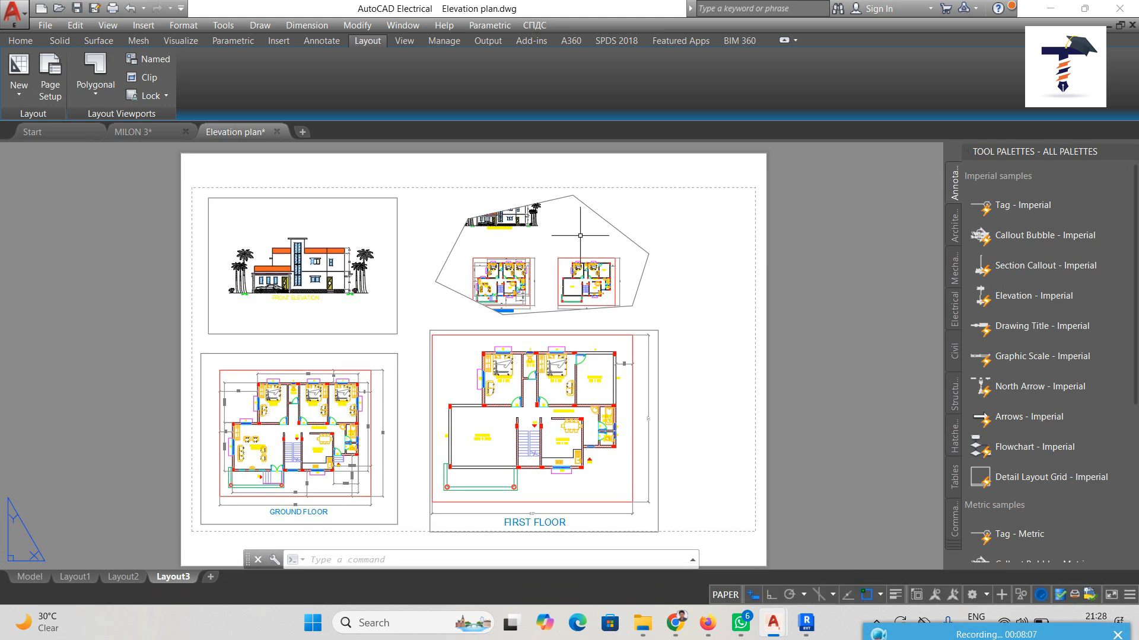
double_click(546, 252)
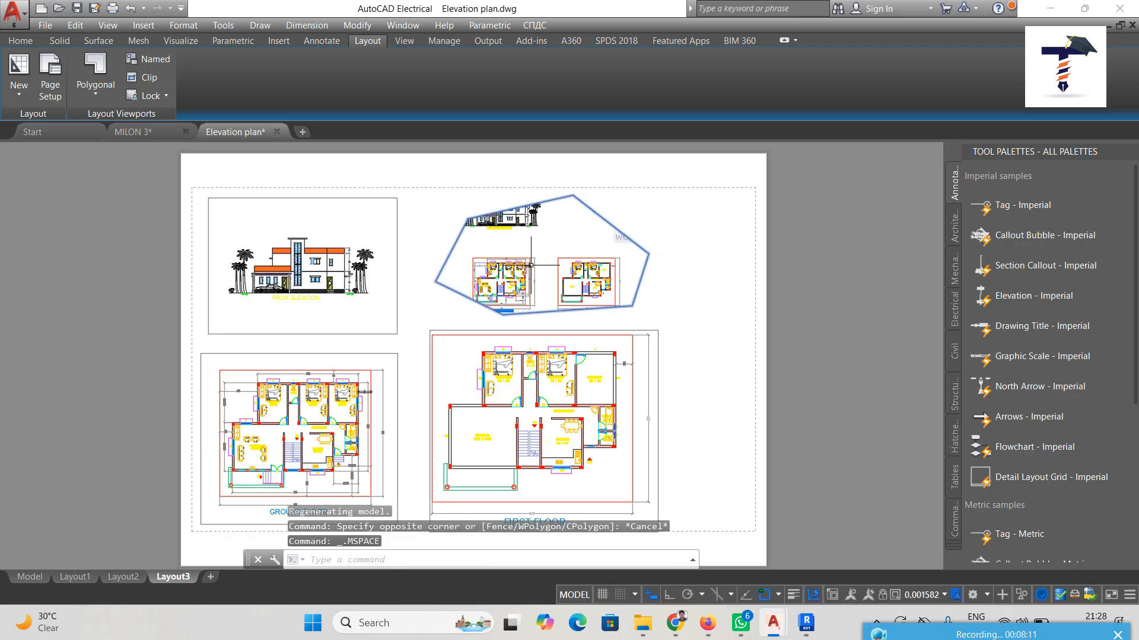
scroll(496, 279, up, 2)
middle_drag(497, 278, 536, 252)
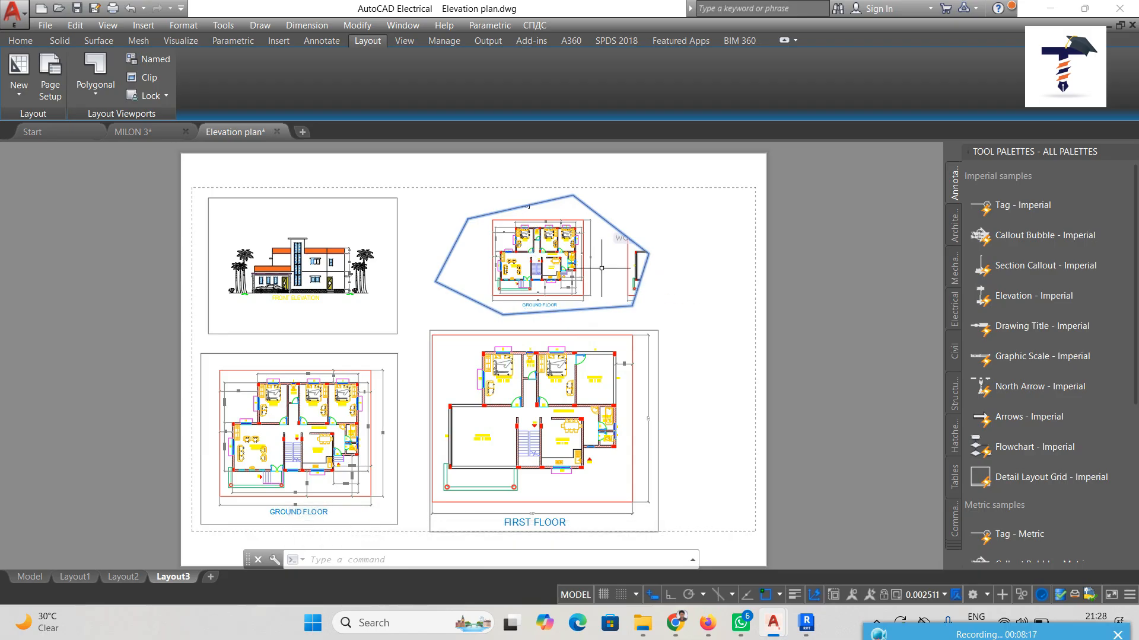
double_click(693, 233)
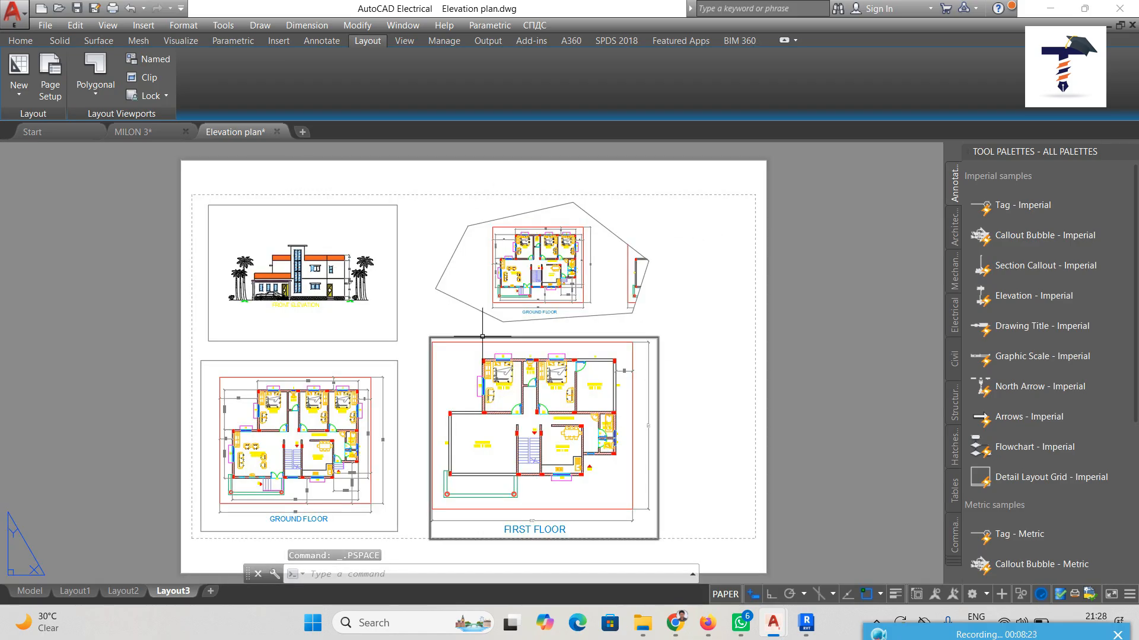
Step: Set up a single-sheet plot of Layout3 with the DWG To PDF.pc3 plotter and preview it
mouse_move(174, 596)
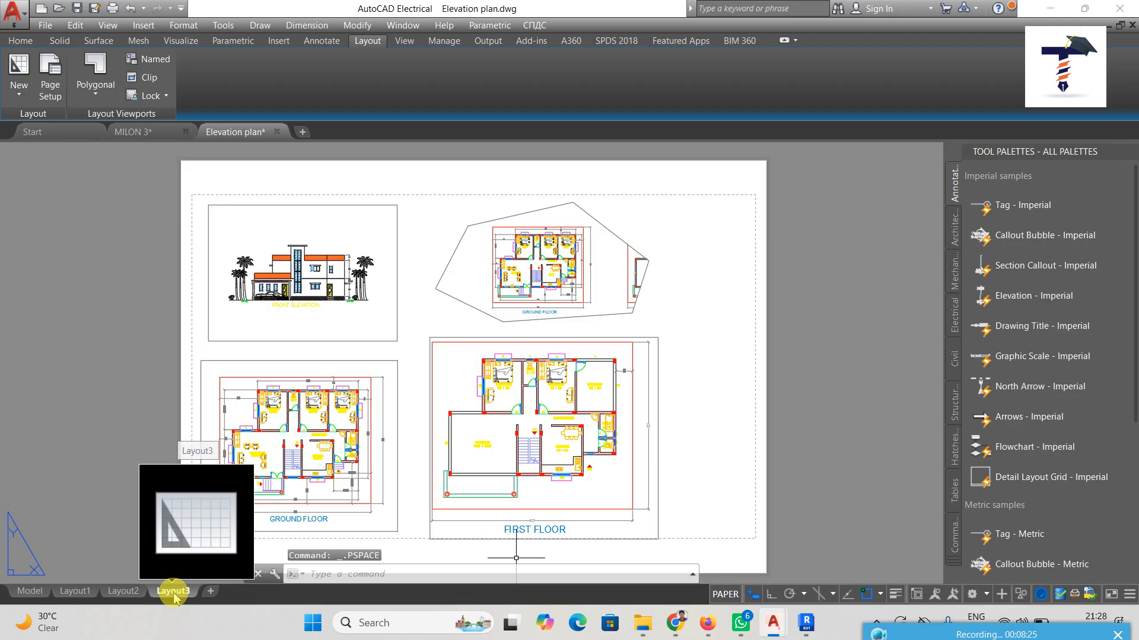
right_click(174, 593)
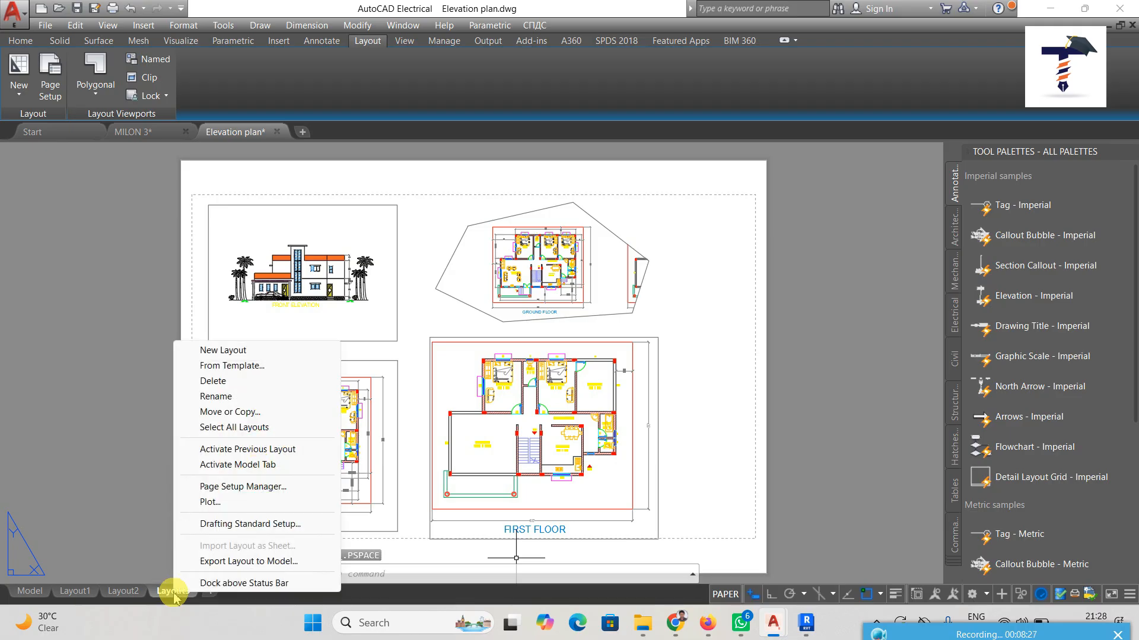
click(217, 503)
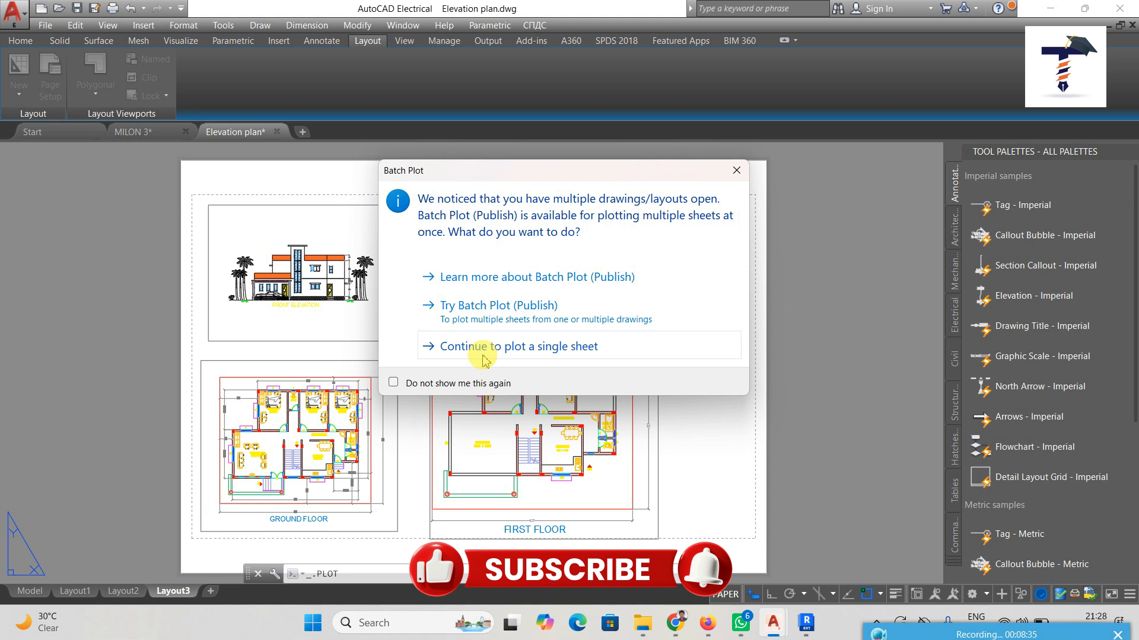
click(515, 350)
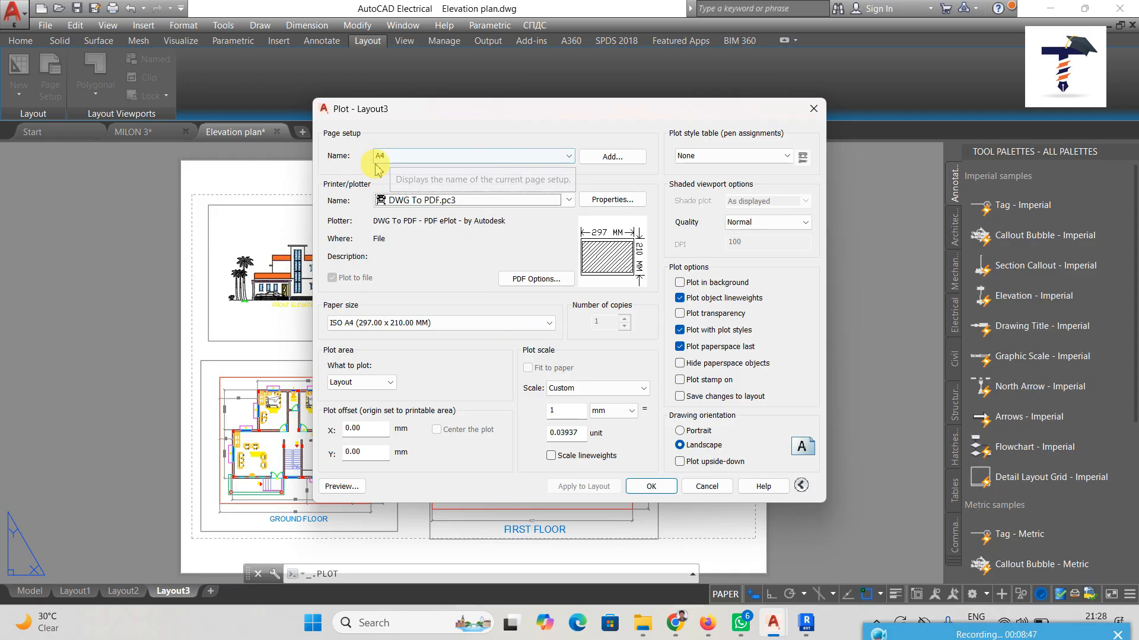
click(517, 202)
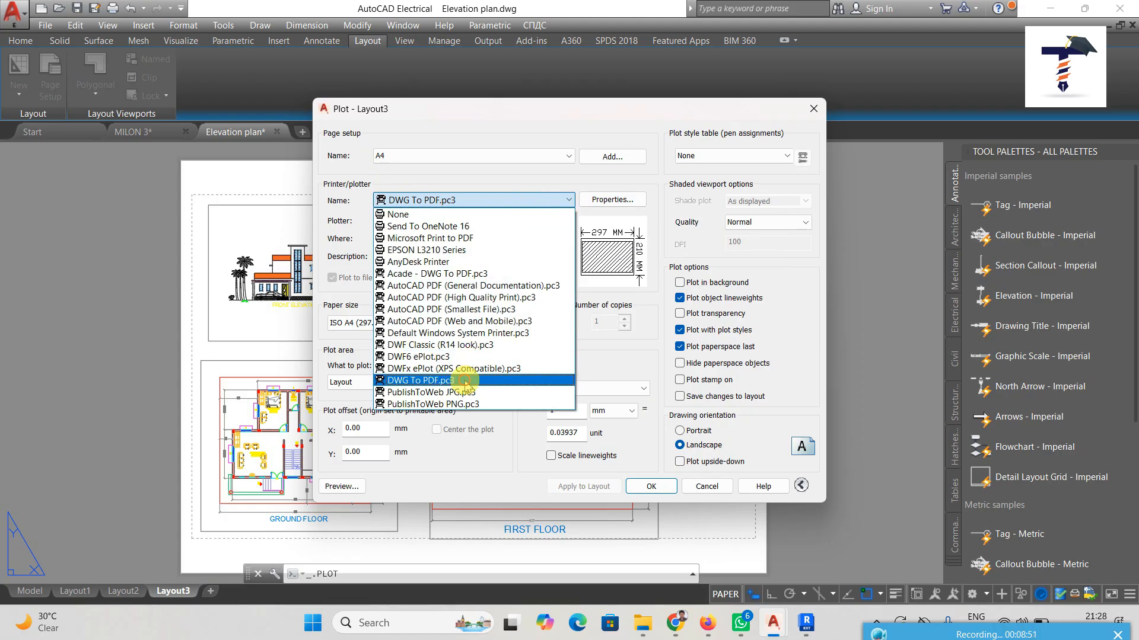
click(466, 382)
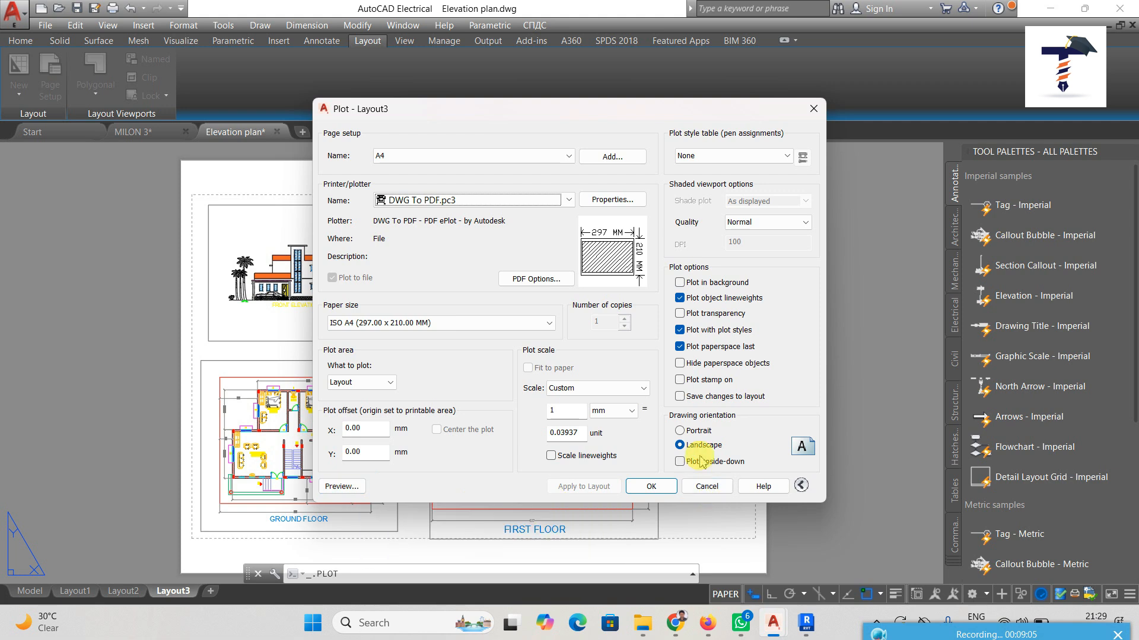
click(368, 486)
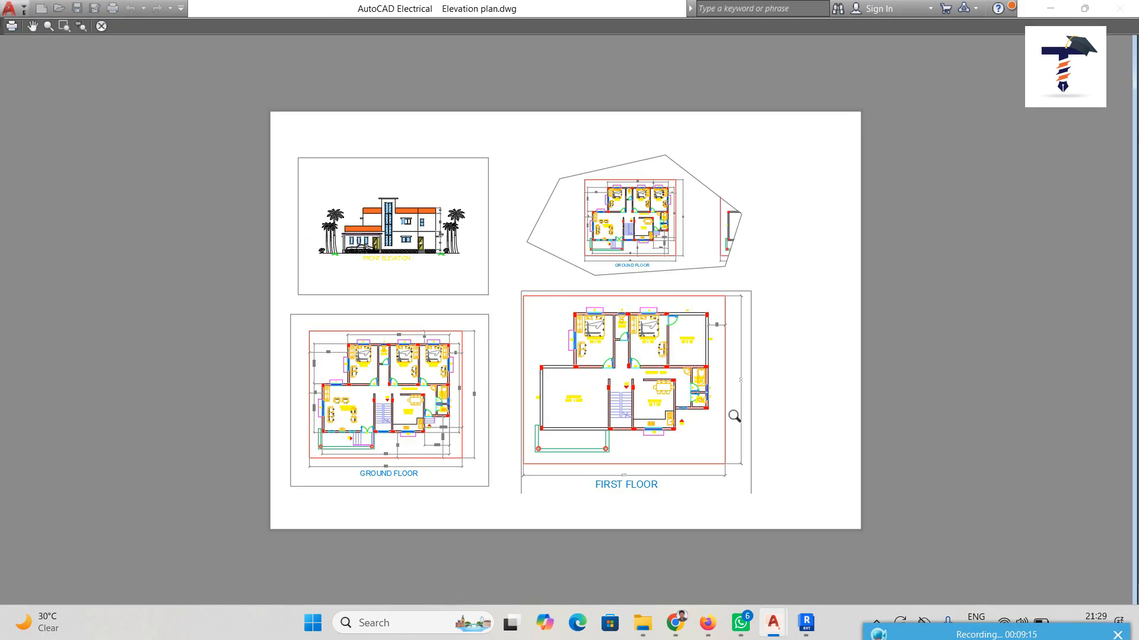
Step: Plot the previewed sheet and save it to the Desktop as Elevation plan-Layout3.pdf
click(17, 33)
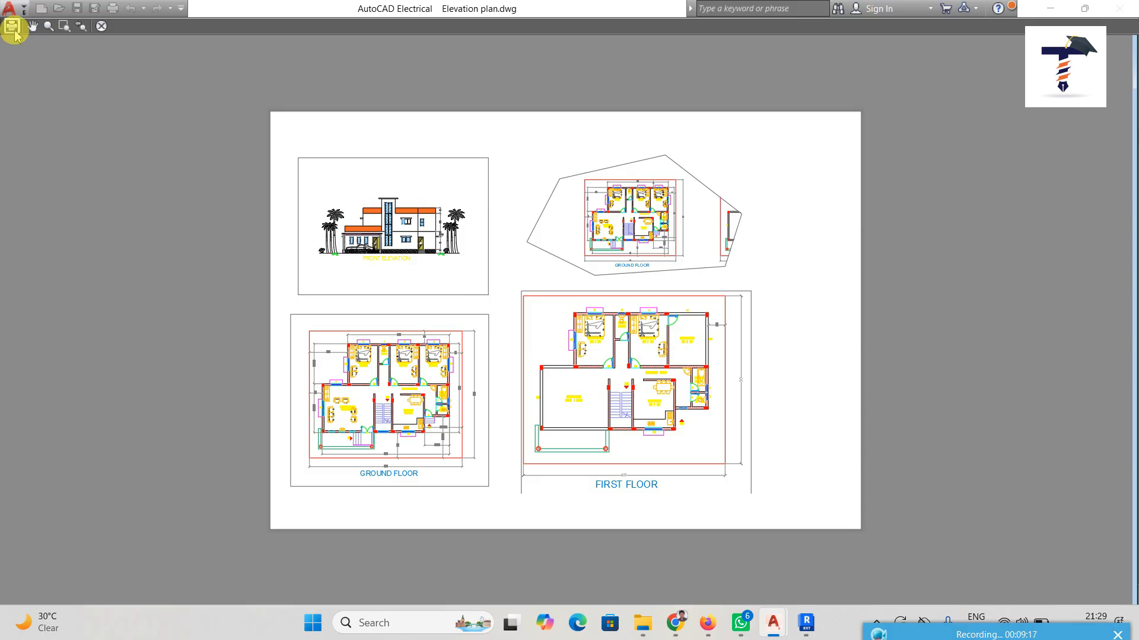
click(15, 33)
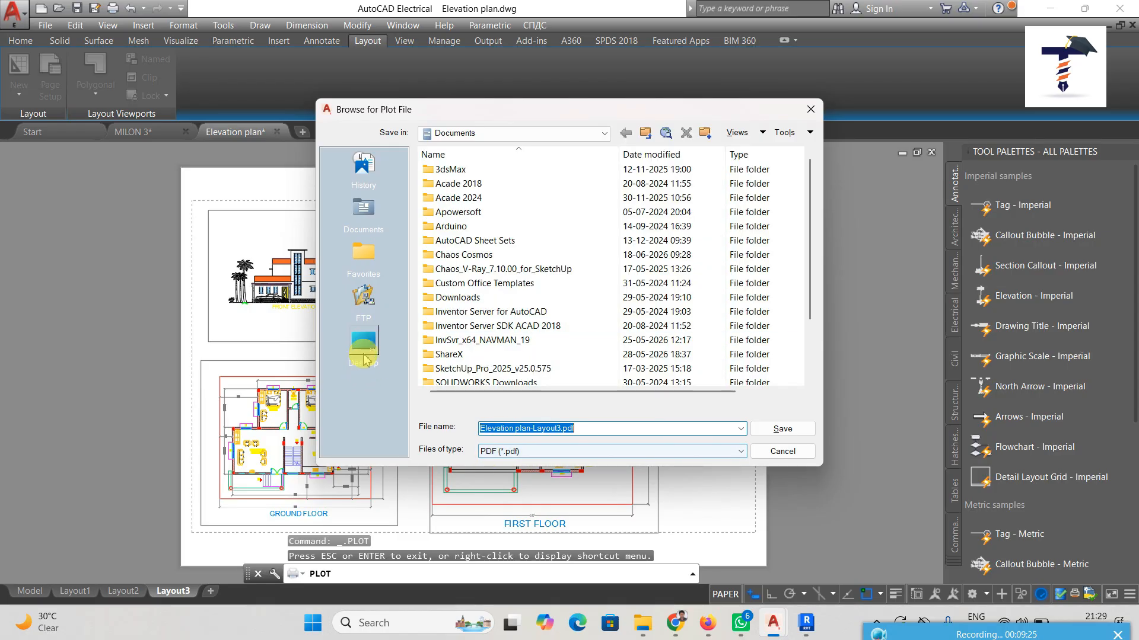
click(364, 347)
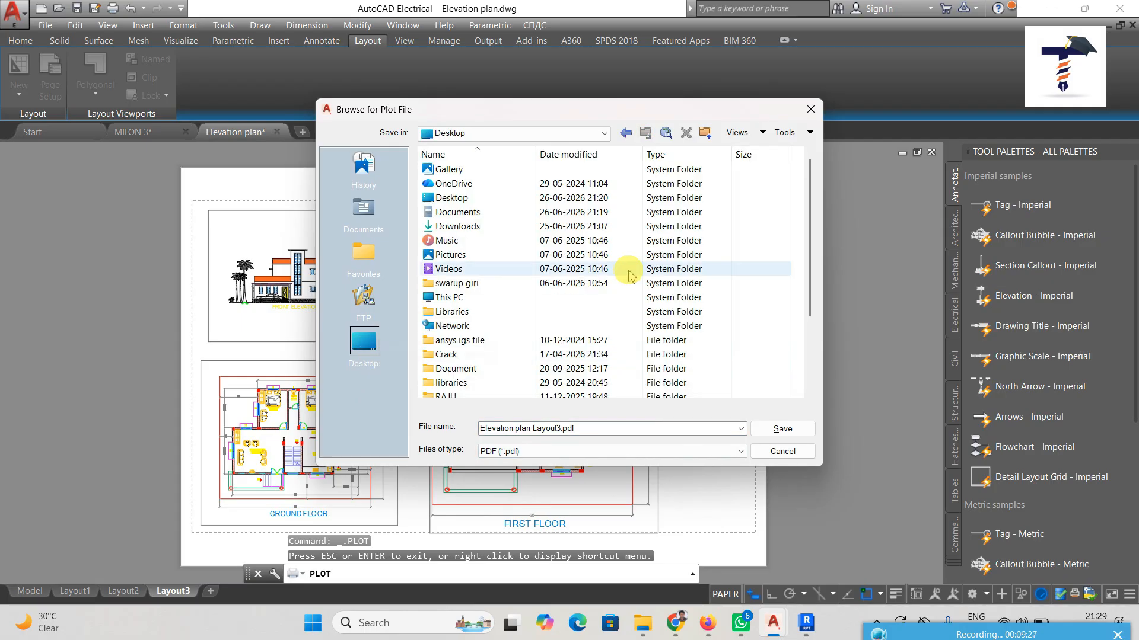
scroll(625, 314, down, 3)
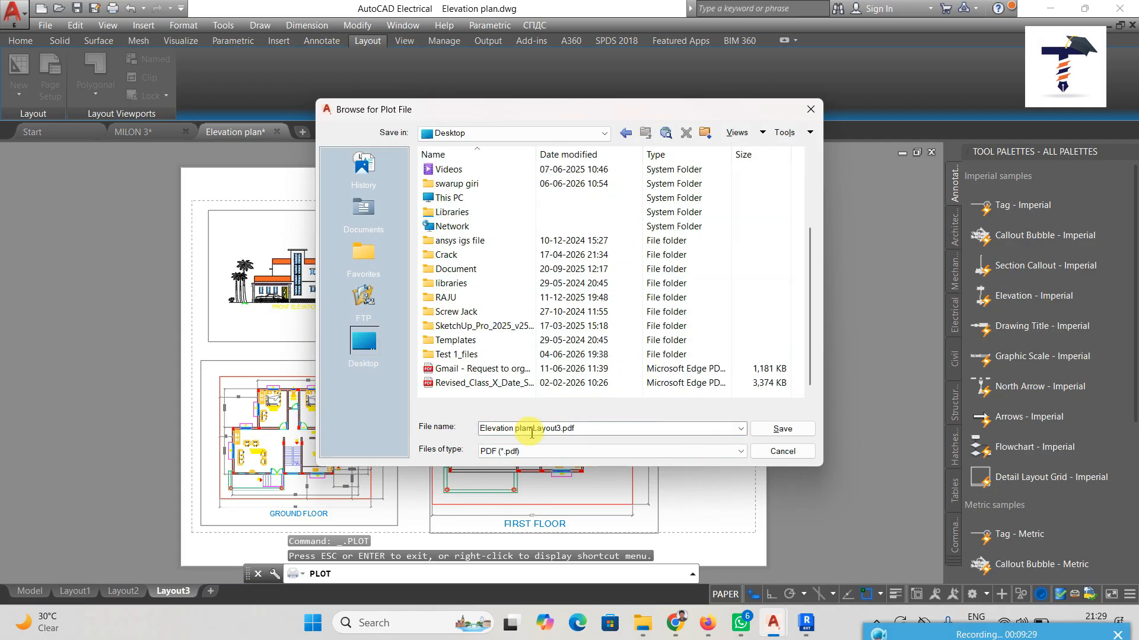
click(783, 429)
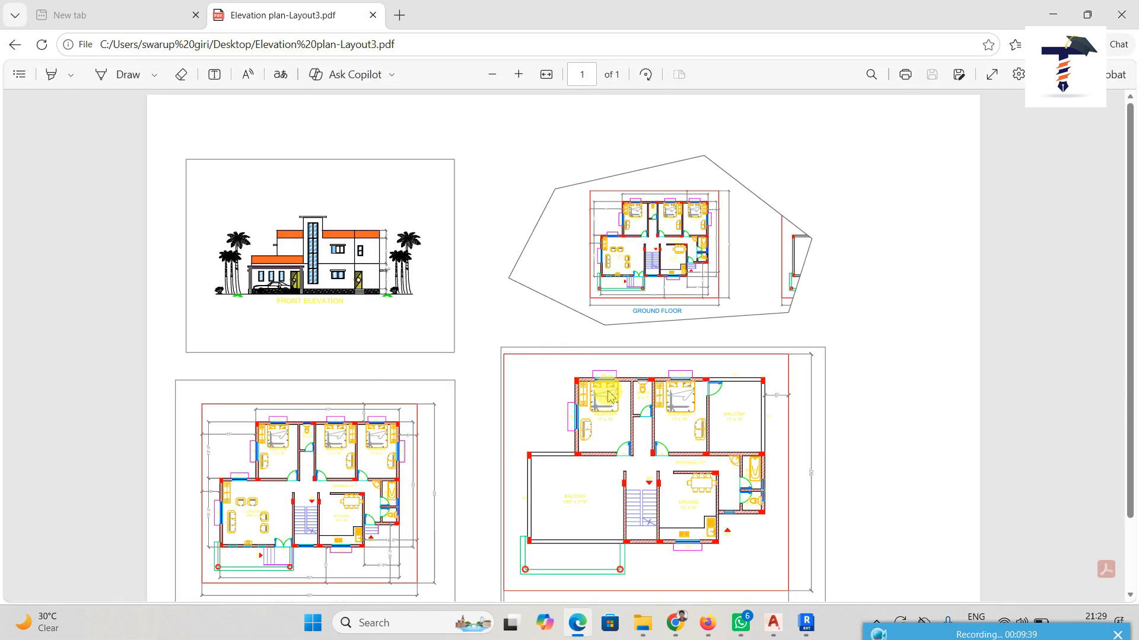
Step: Check the elevation and floor plan viewports on the plotted PDF page, and close the PDF
scroll(653, 425, down, 2)
scroll(651, 427, up, 2)
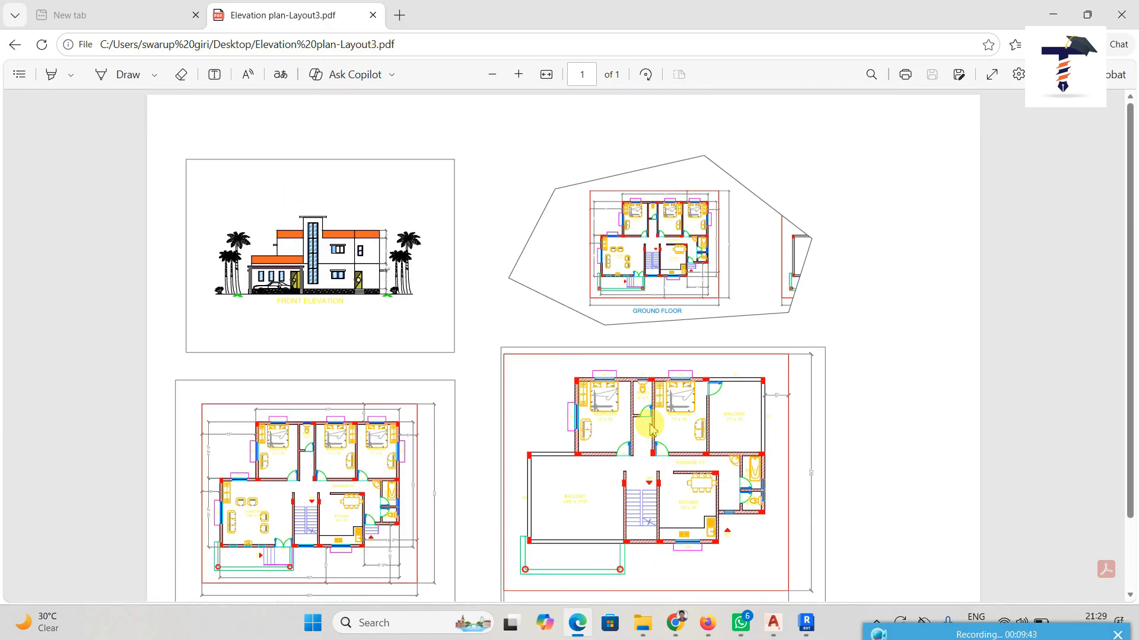
scroll(651, 428, down, 2)
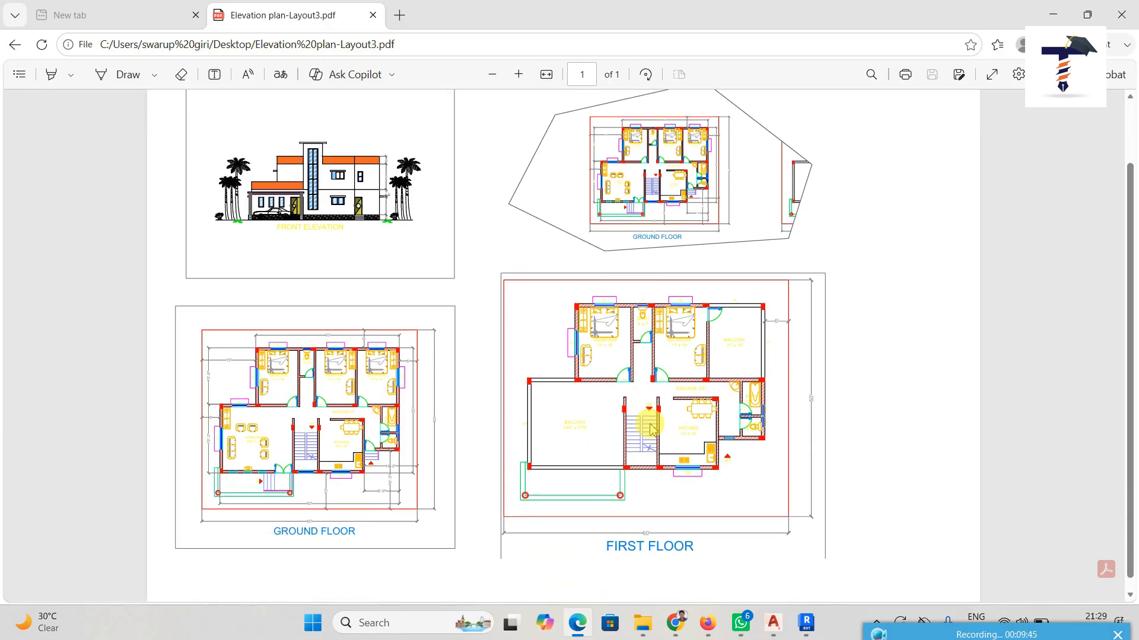
scroll(651, 428, up, 2)
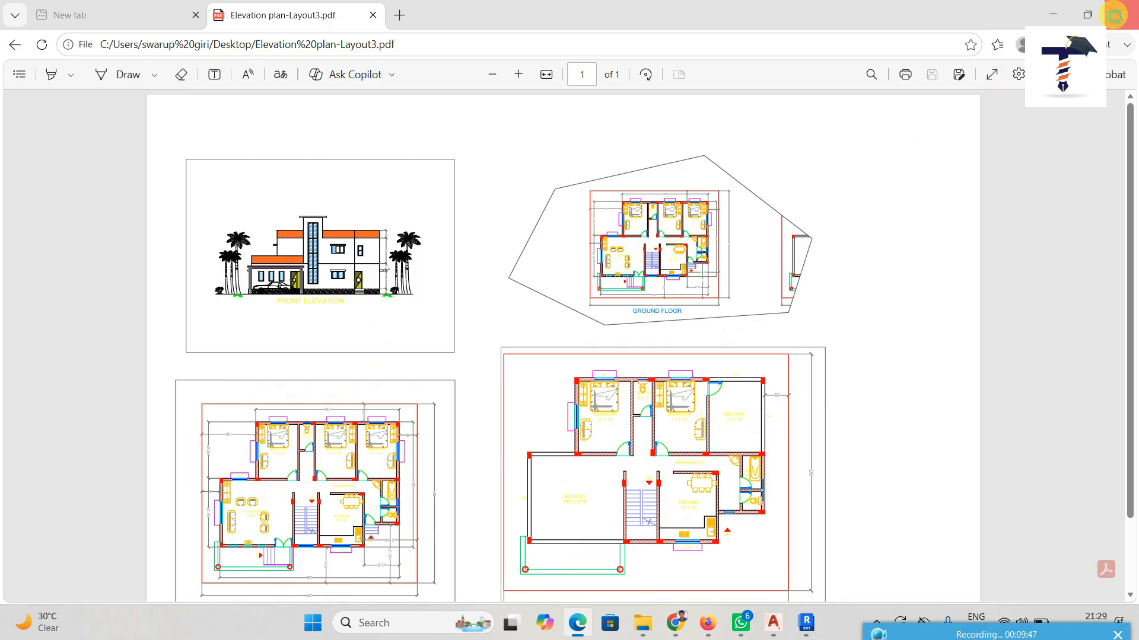
click(1116, 15)
middle_drag(398, 457, 438, 430)
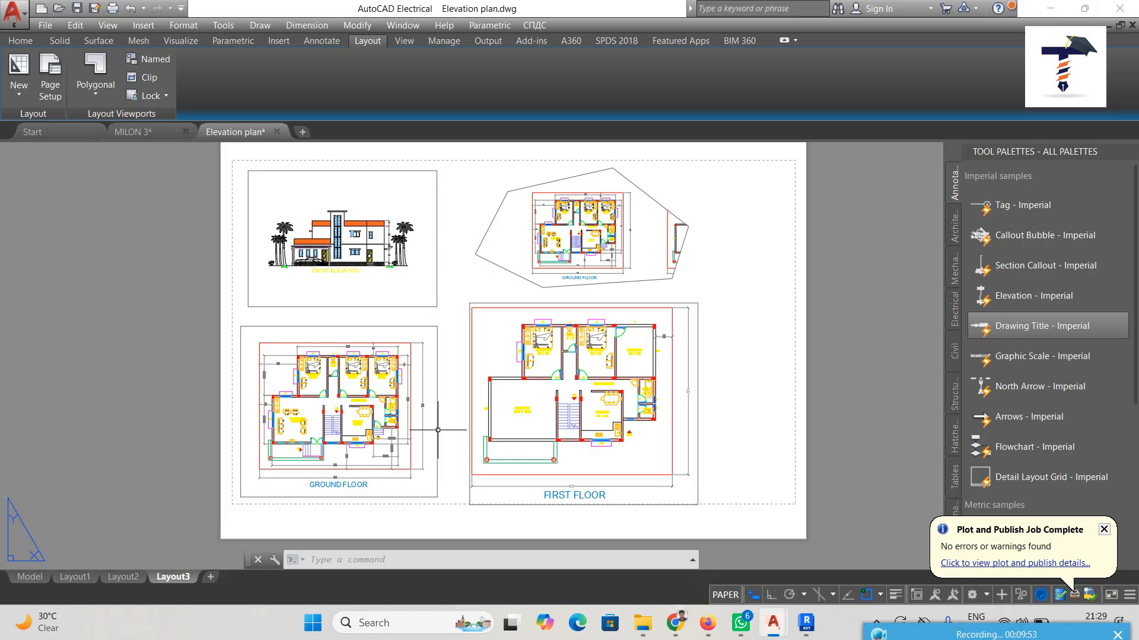
middle_drag(788, 472, 780, 477)
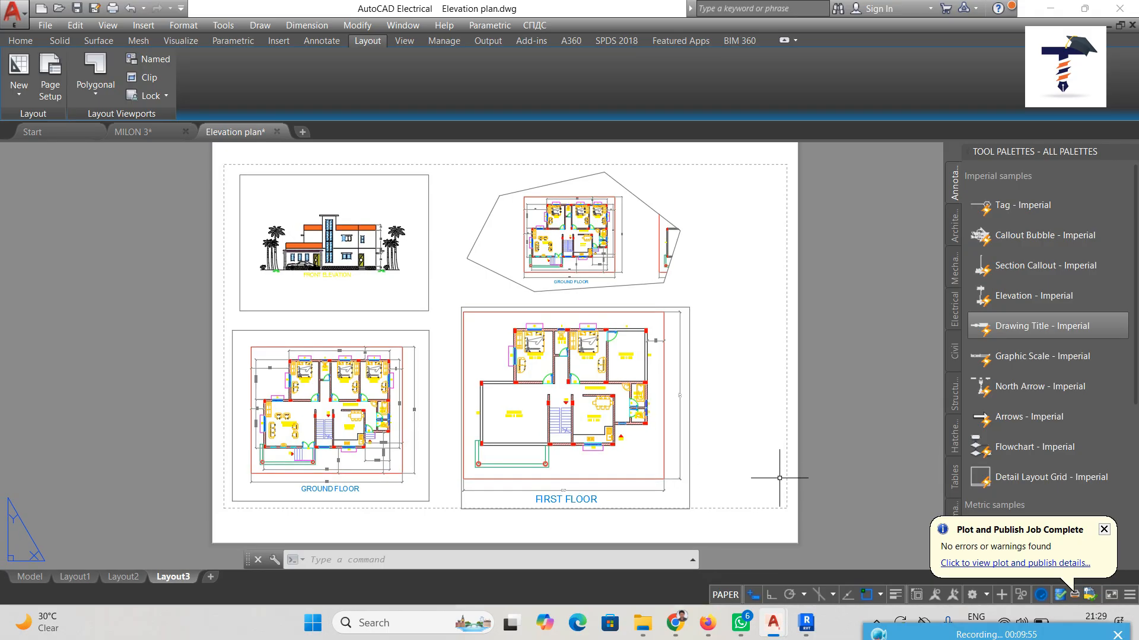
mouse_move(895, 584)
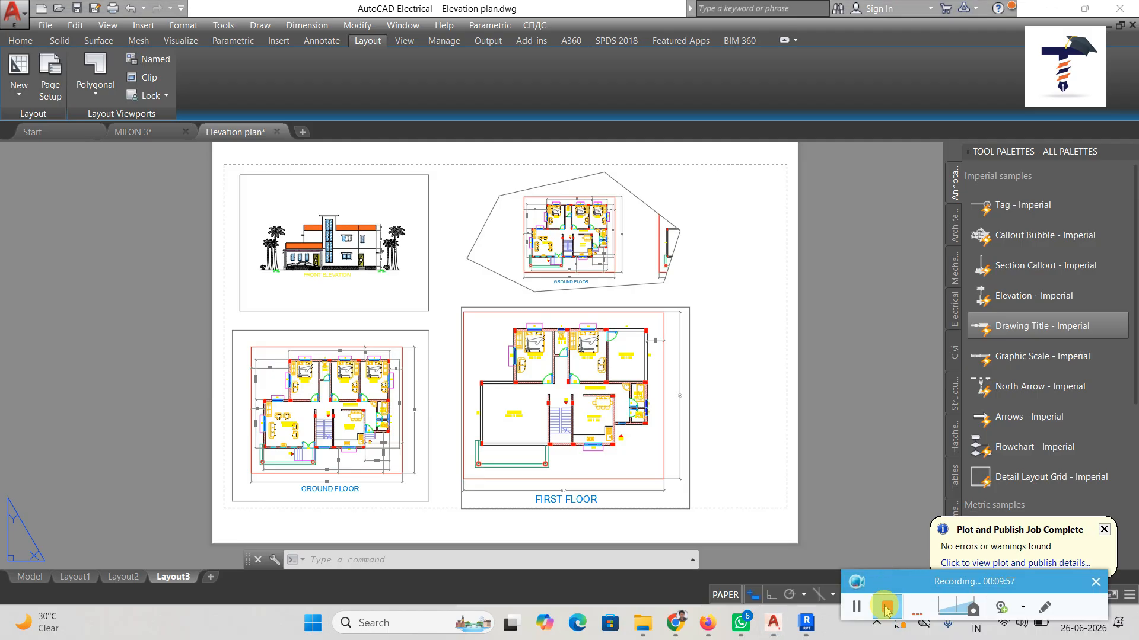